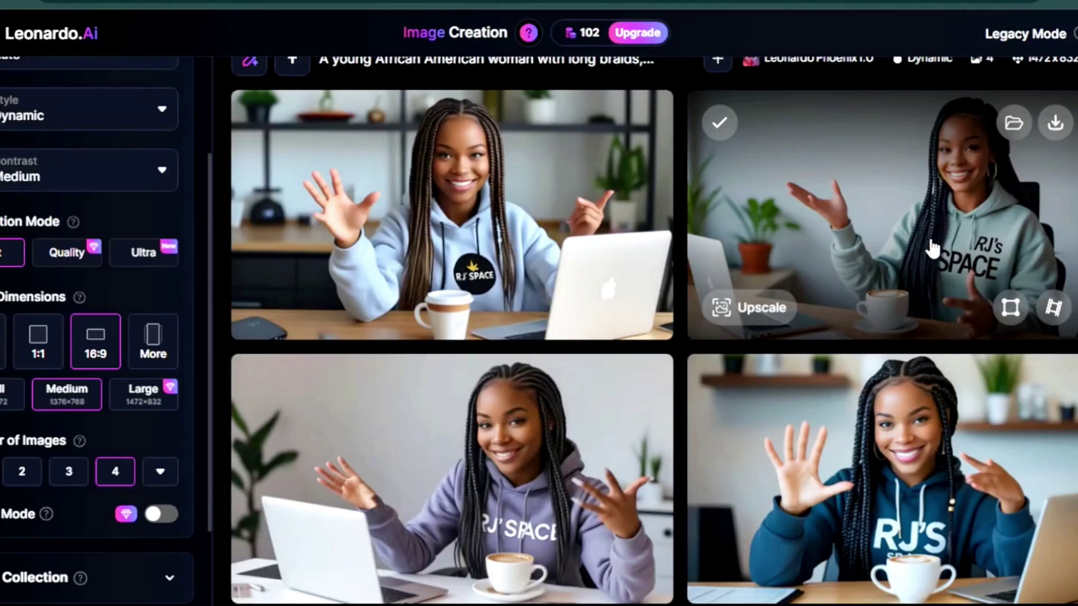
Step: View the top-right RJ's SPACE hoodie portrait full size, then page through the next two
left_click(933, 248)
left_click(1002, 331)
left_click(1002, 331)
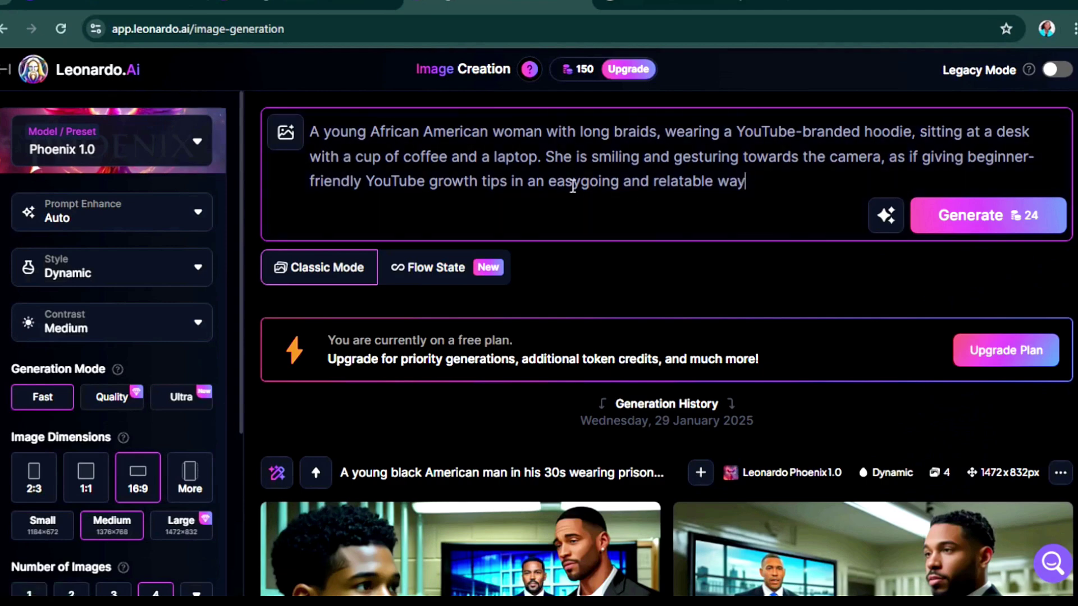
Step: Check the Model/Preset list to confirm Phoenix 1.0 for the braided-woman hoodie prompt
left_click(197, 141)
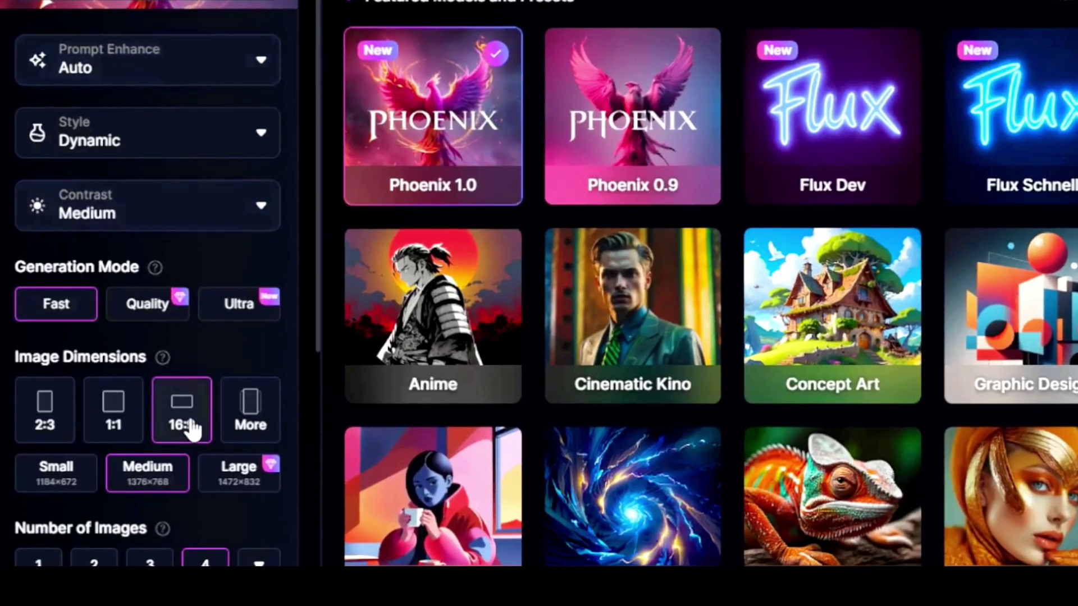
left_click_drag(315, 252, 315, 358)
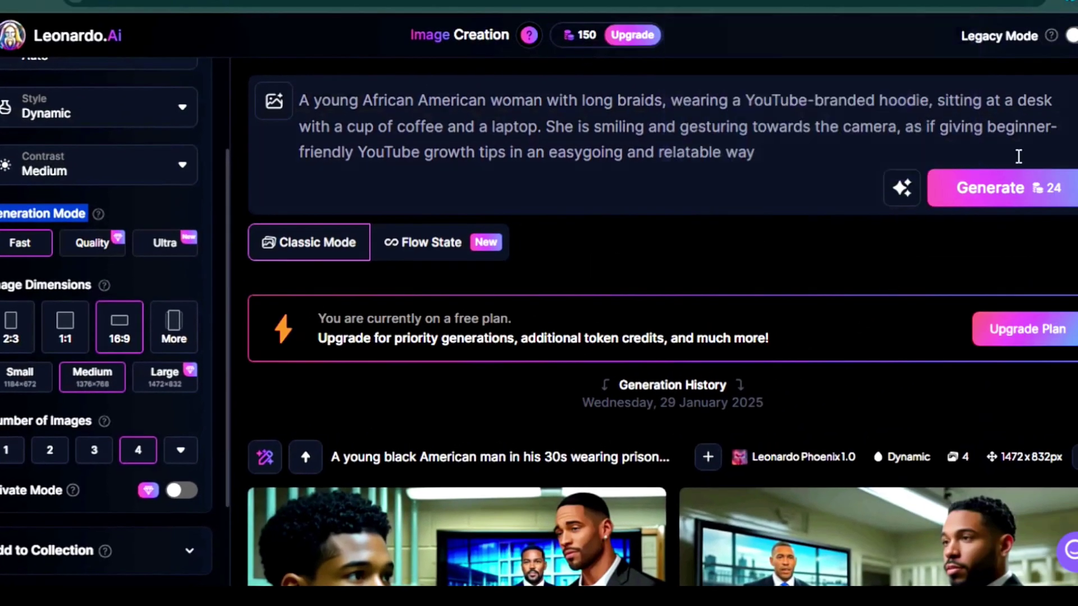
Step: Generate the YouTube-hoodie batch, then the RJ's SPACE batch, and view the purple hoodie portrait
left_click(1004, 192)
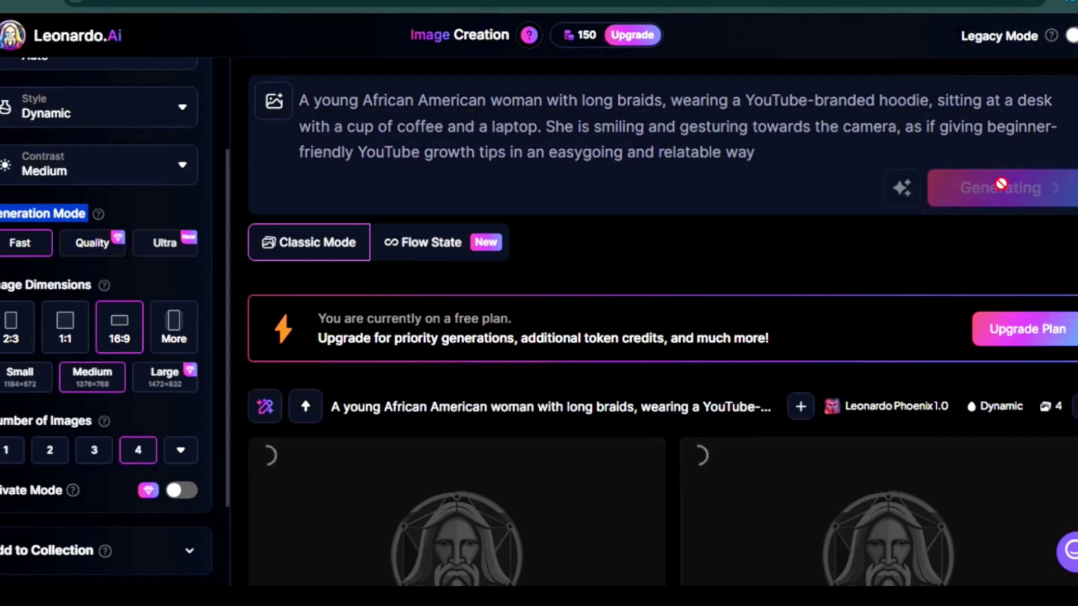
scroll(656, 337, "down", 5)
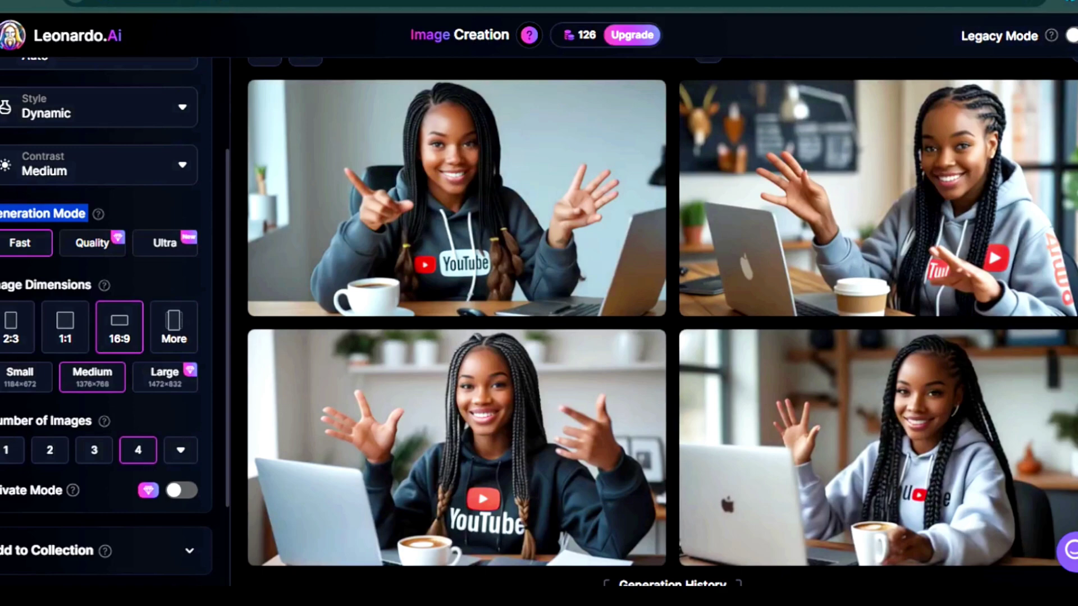
mouse_move(456, 446)
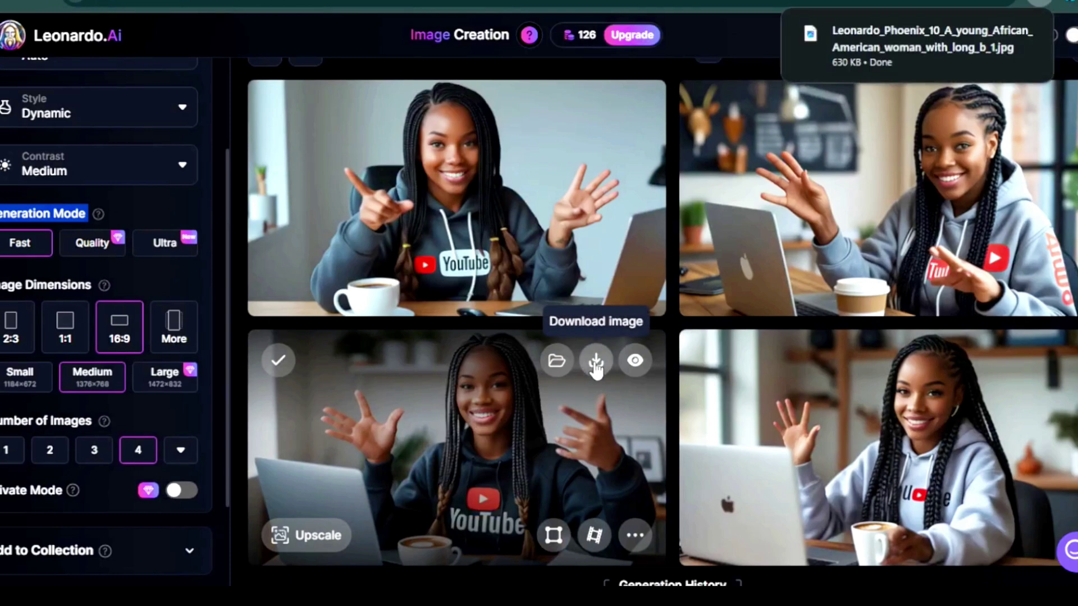
scroll(657, 338, "up", 5)
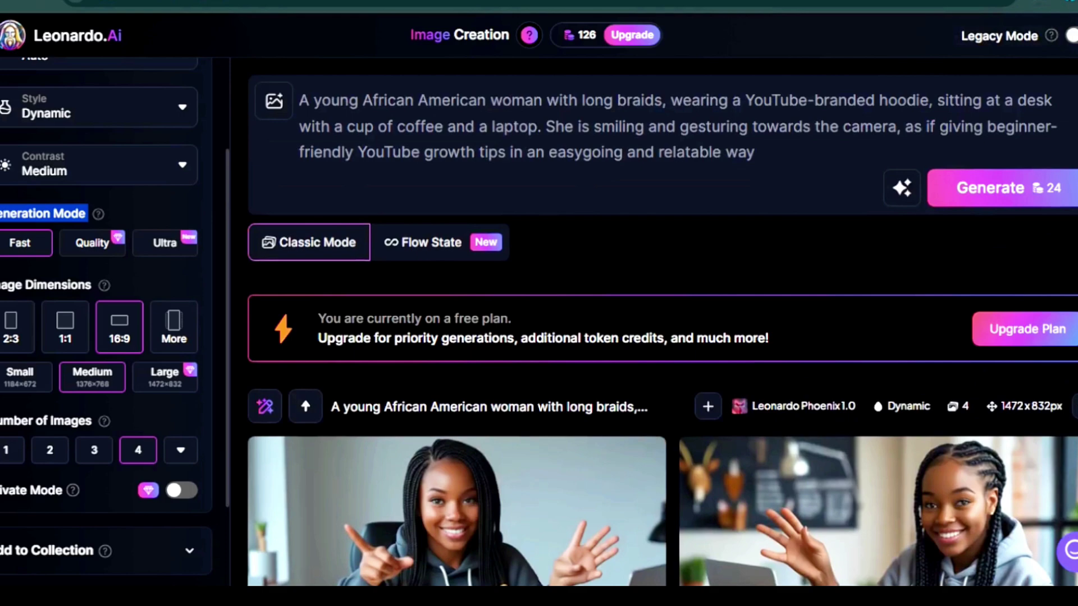
left_click(994, 188)
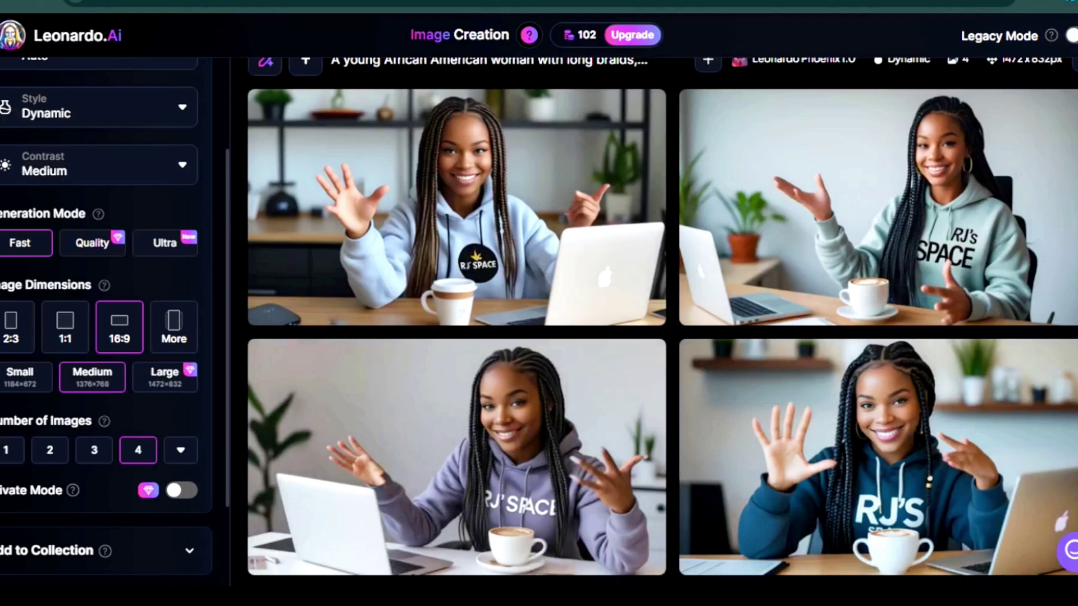
mouse_move(876, 206)
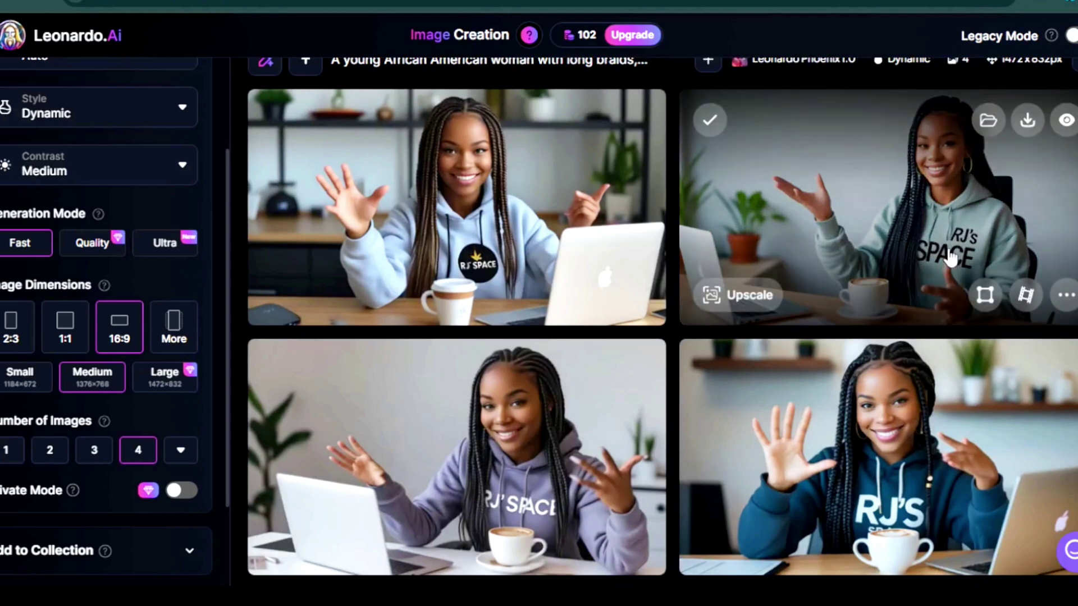
left_click(883, 189)
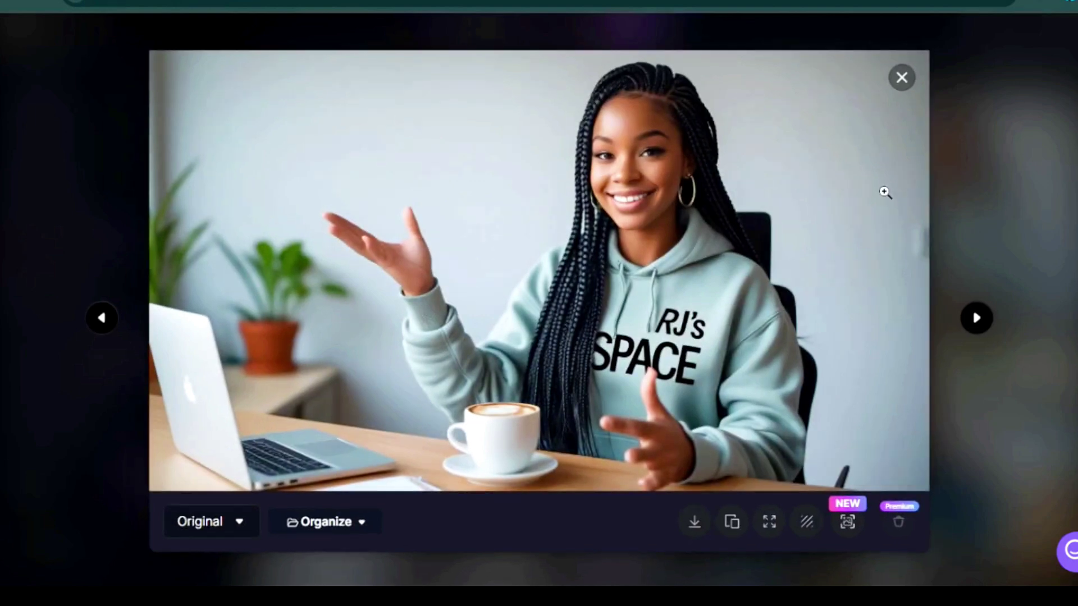
left_click(978, 317)
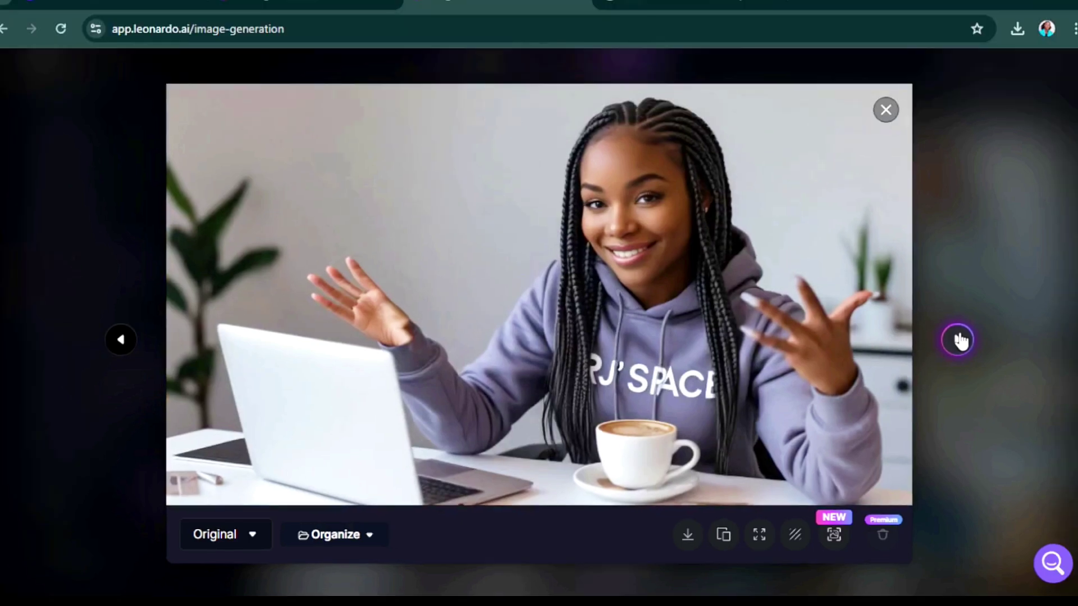
Step: Page past the navy hoodie portrait and download the light blue RJ's SPACE one
left_click(959, 339)
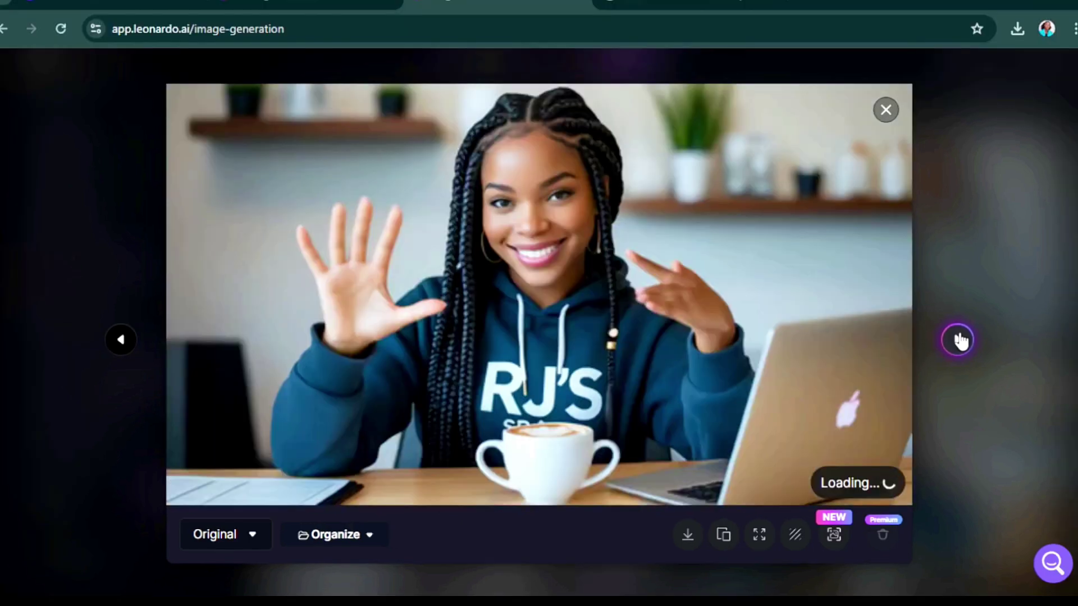
left_click(961, 340)
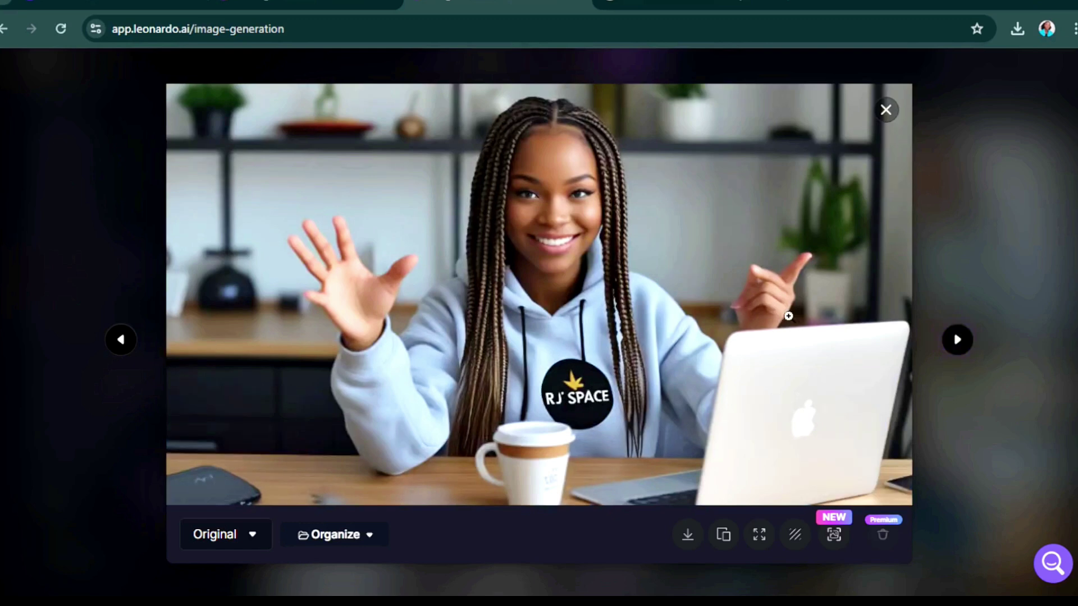
left_click(687, 533)
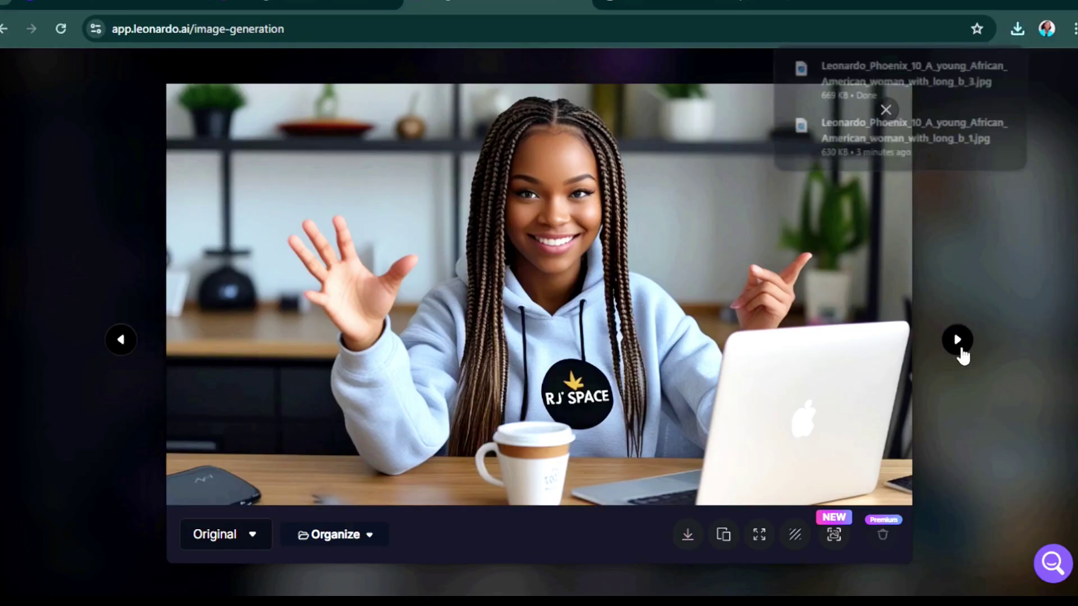
left_click(959, 339)
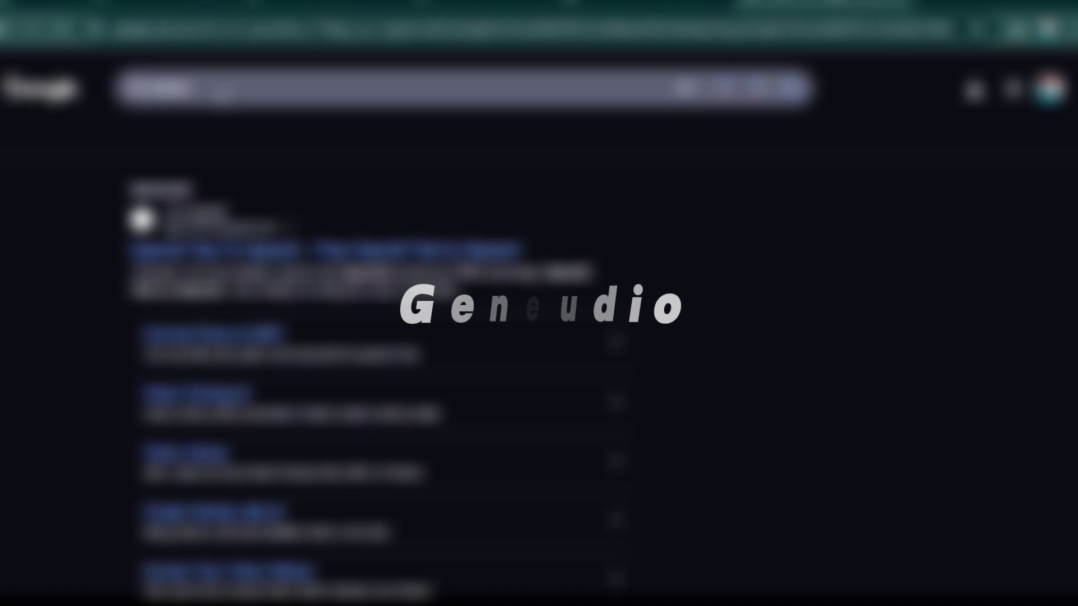
Step: On ttsopenai.com, play the Alloy sample and browse the System Voices and My Voices collections
left_click(238, 250)
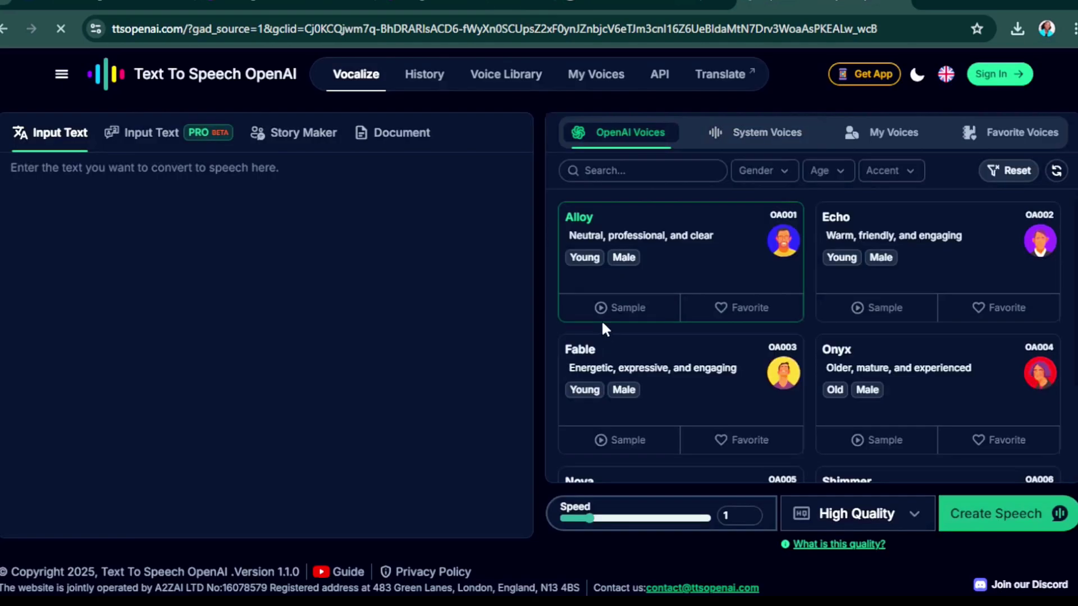
left_click(601, 312)
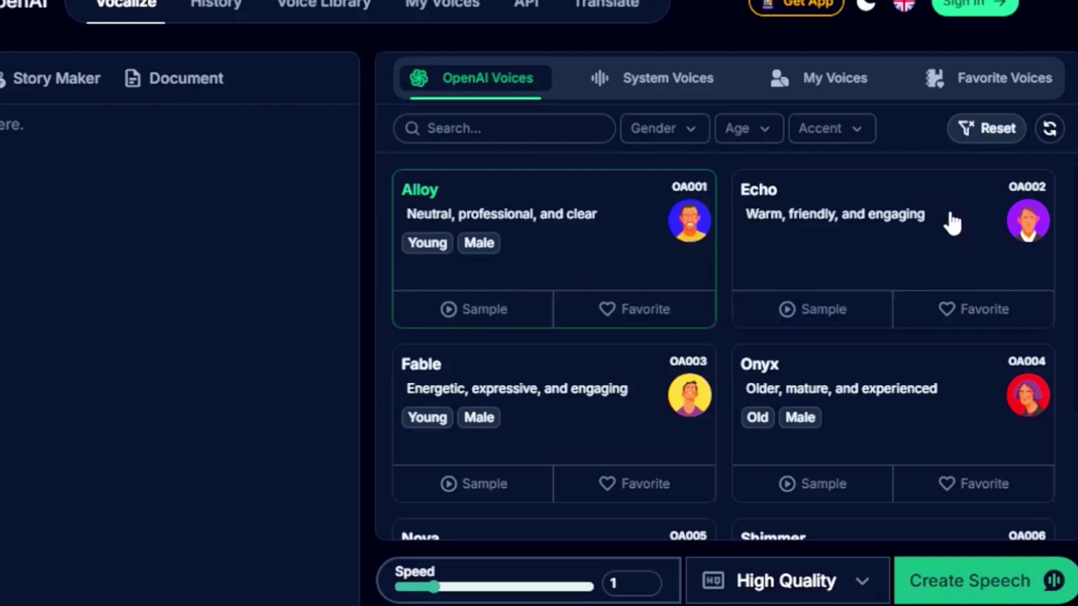
scroll(950, 222, "down", 1)
scroll(790, 385, "up", 1)
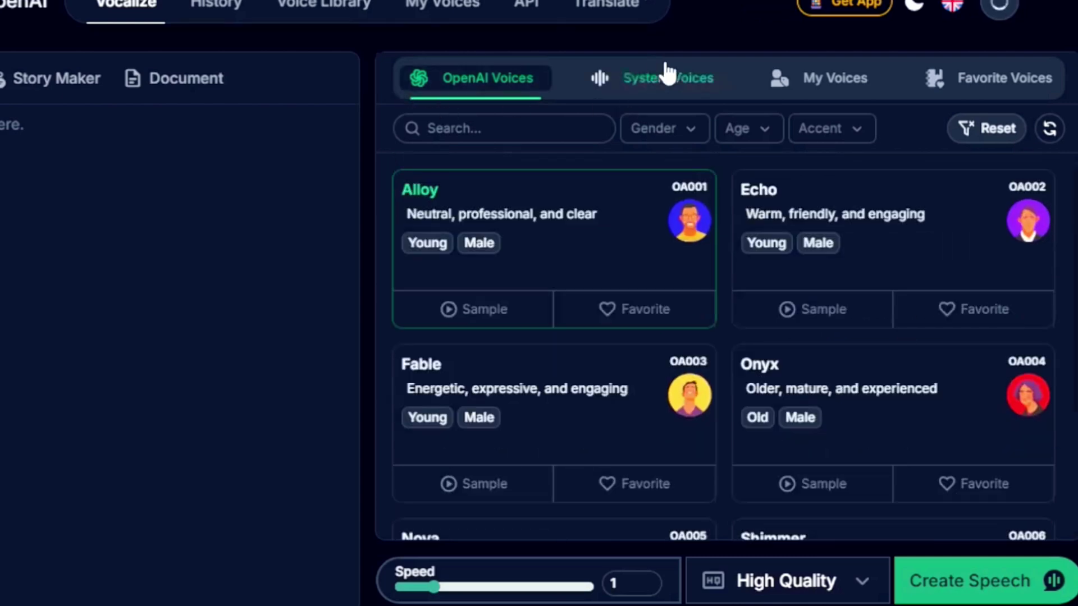
left_click(674, 80)
scroll(673, 252, "down", 5)
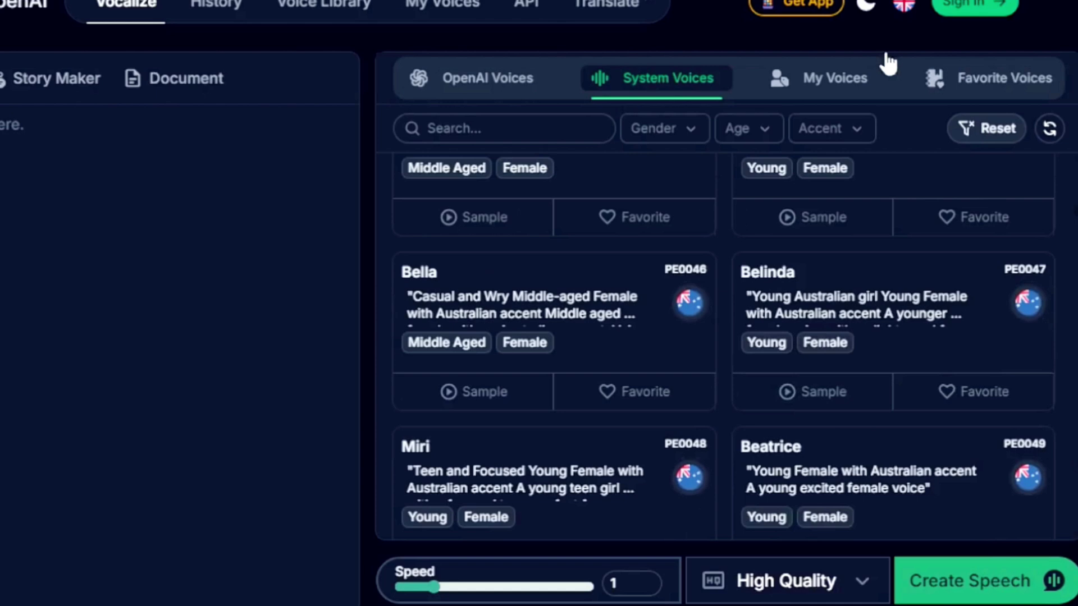
left_click(832, 84)
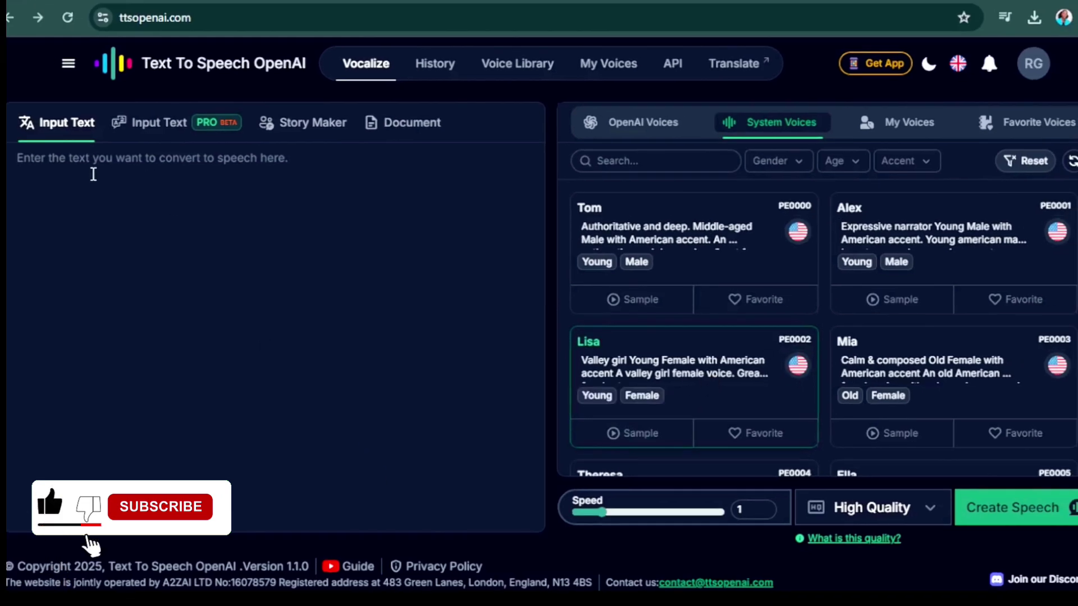
Step: Paste the intro script, create Lisa's 30-second speech, and download the audio
type("I don't know about you, but I get bored watching the same old AI avatars on faceless Youtube channels just sit fixed at a place, talking with only their lips, eyes and sometimes their faces moving... What if I tell you you that there is now a way for you to make your avatar also move their hands and make realistic gestures! In this video, I am going to teach you exactly how to do that and you can say goodbye to boring AI avatars for your faceless channels. Now, Let's get straight into the video!")
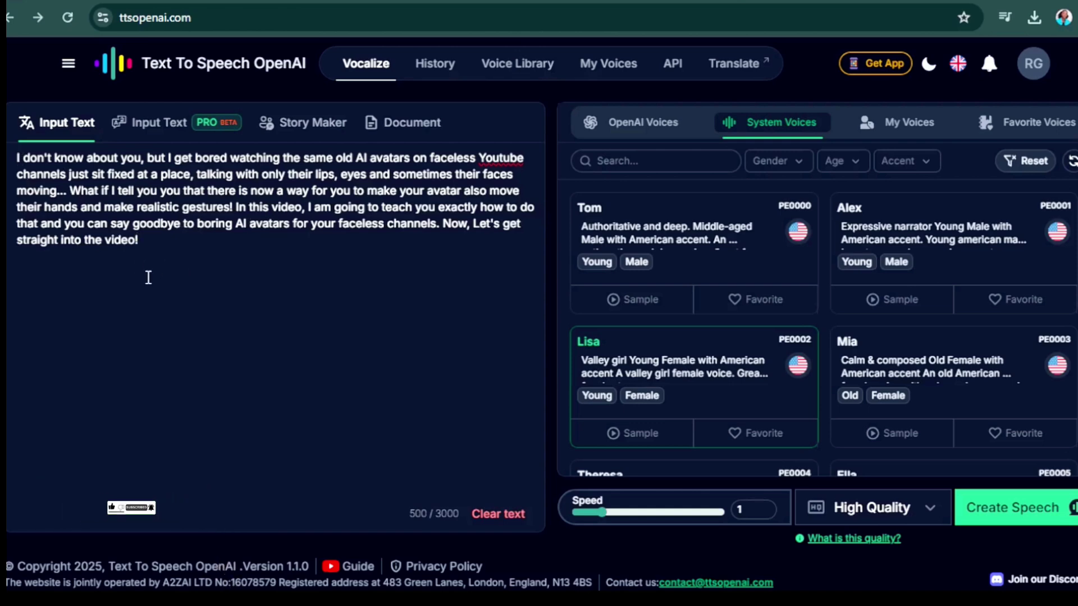
left_click(1007, 508)
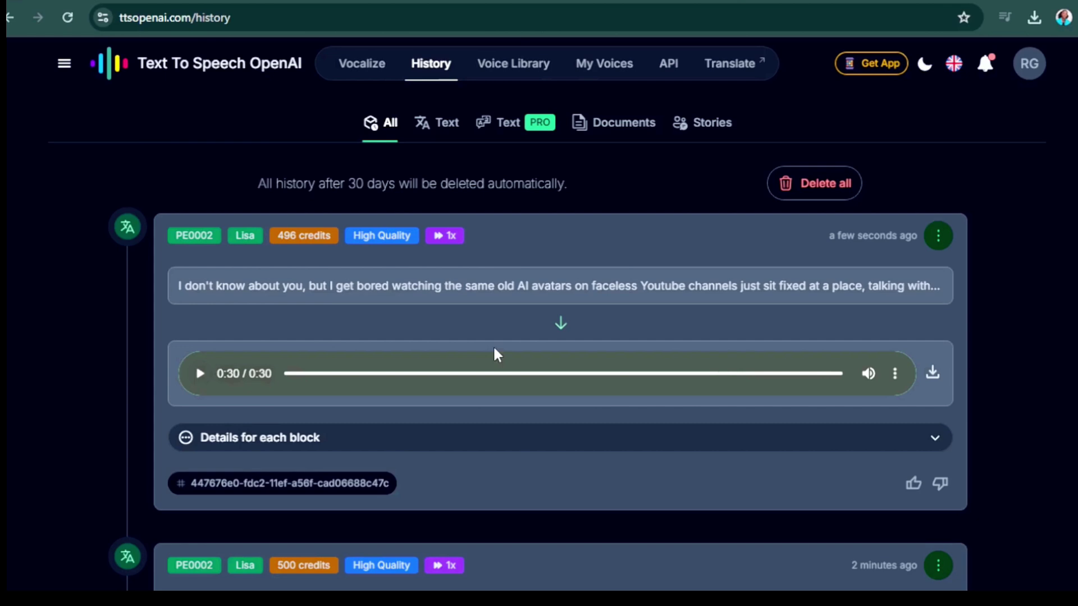
left_click(933, 376)
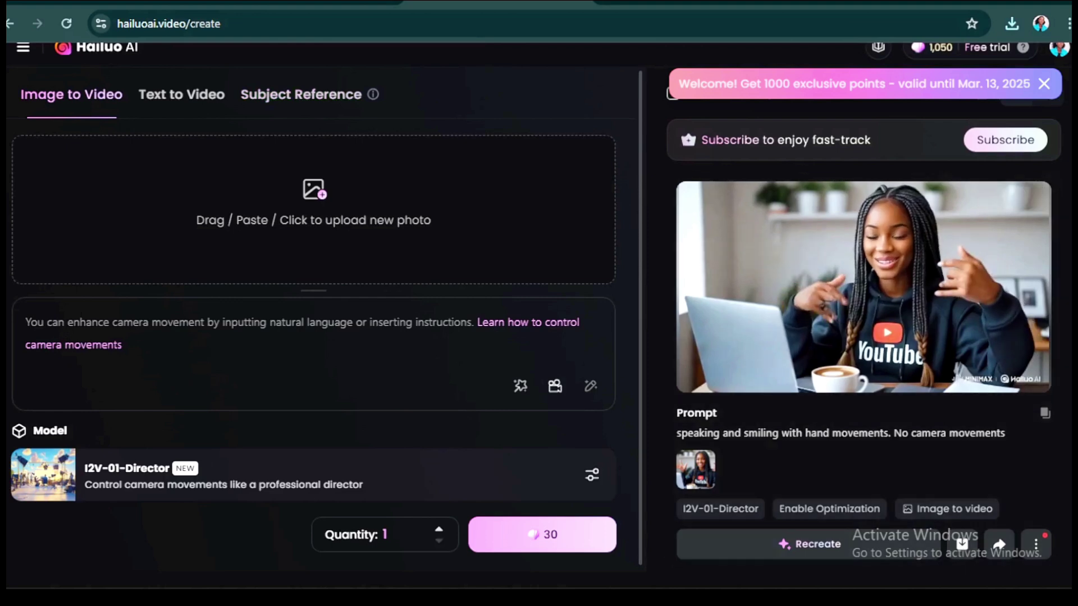
Step: Play the earlier 6-second YouTube-hoodie clip, then return to the create page
mouse_move(864, 286)
left_click(919, 290)
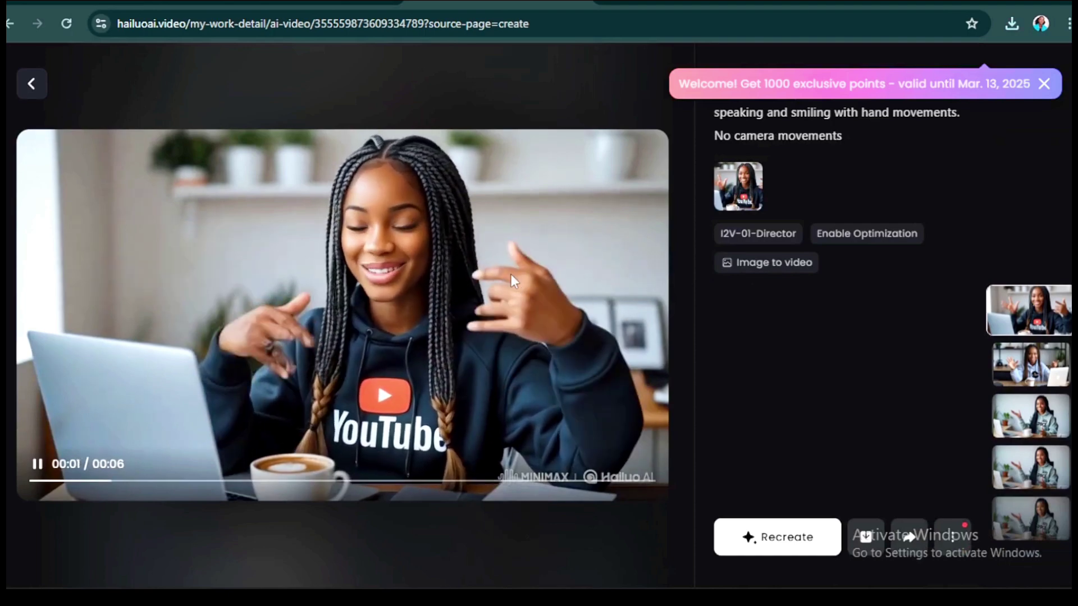
left_click(34, 85)
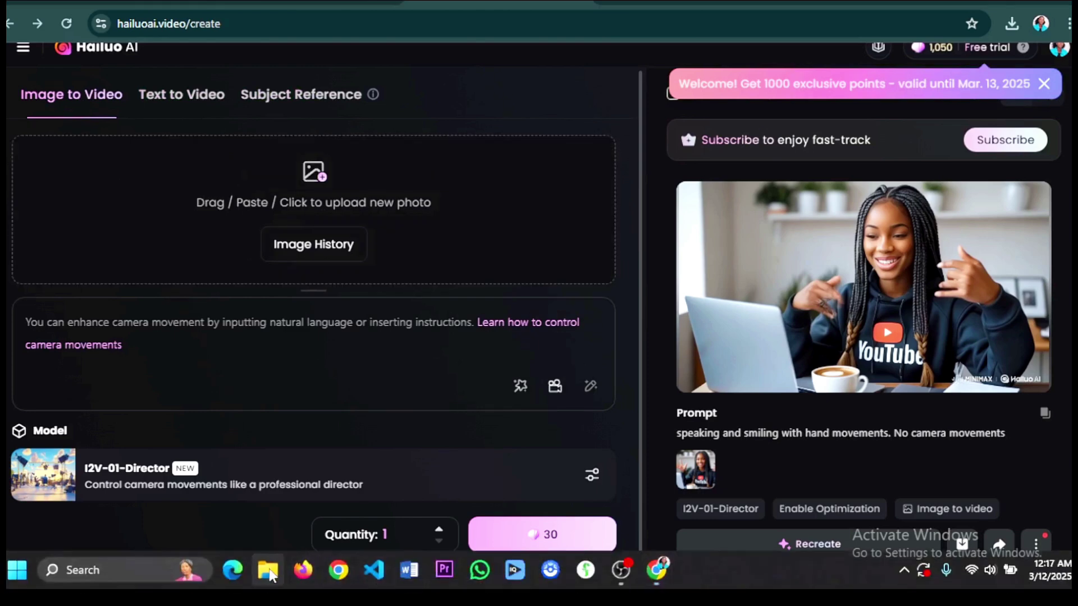
Step: Upload a braided-woman portrait from the Downloads folder as the source image
left_click(268, 571)
double_click(741, 173)
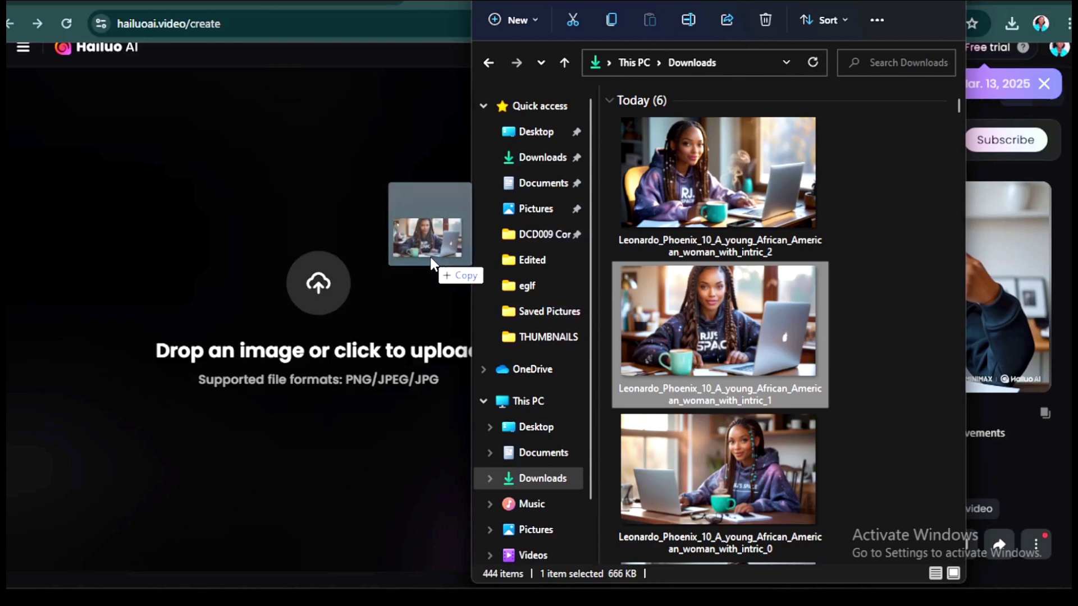
left_click_drag(724, 194, 316, 252)
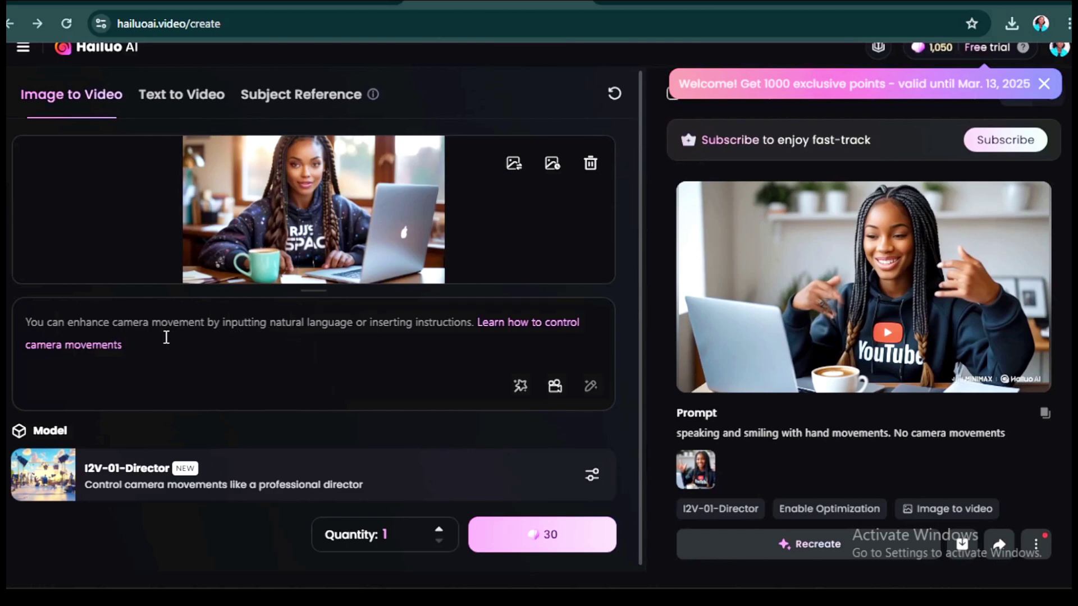
type("ta")
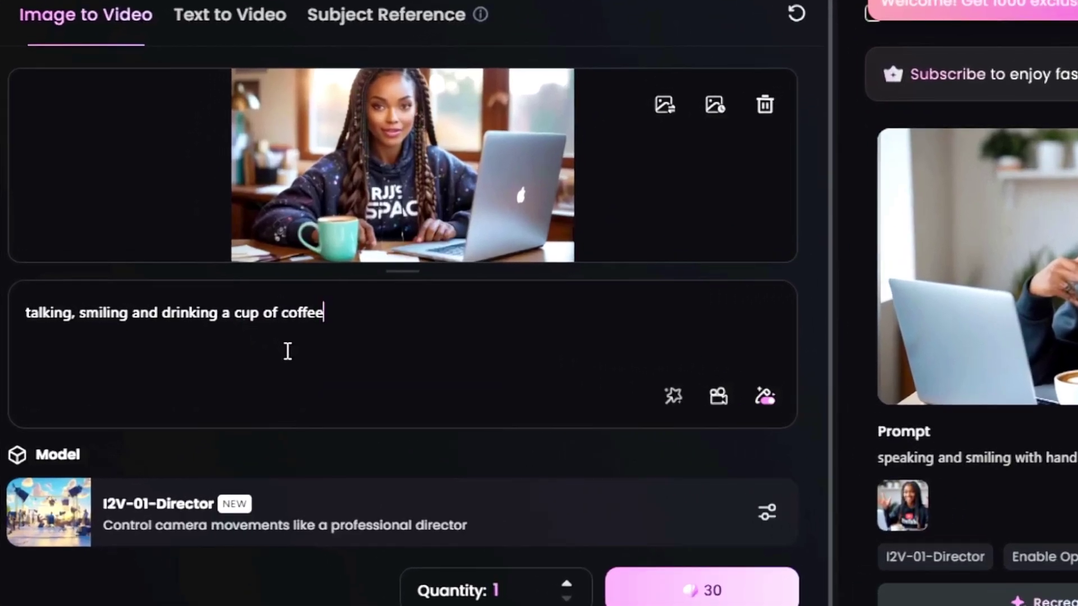
scroll(416, 452, "down", 1)
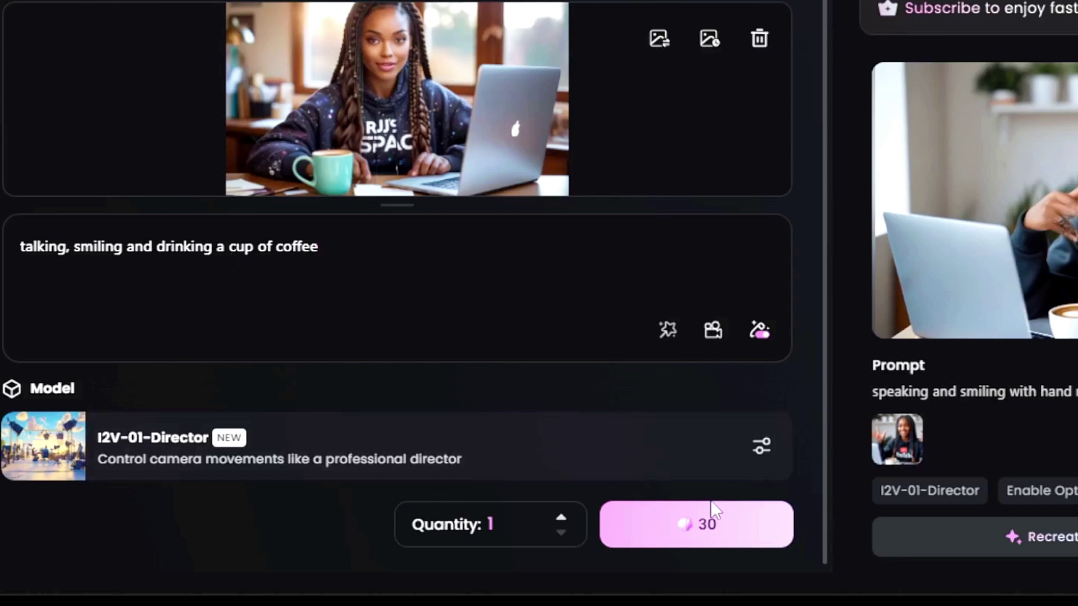
Step: Switch to the I2V-01-live model and start generating the coffee-drinking video
left_click(761, 447)
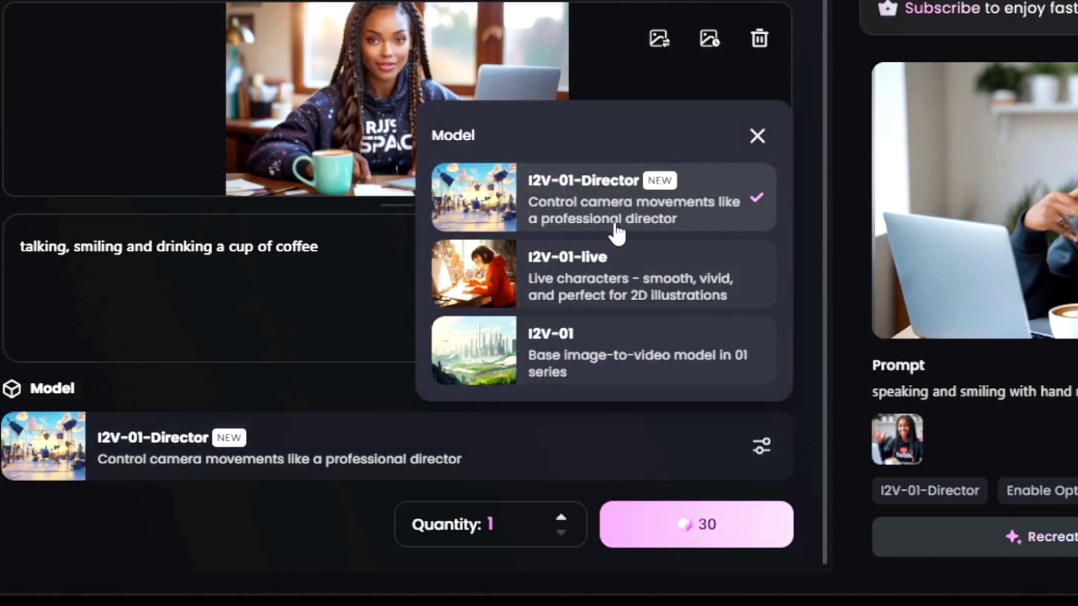
left_click(642, 286)
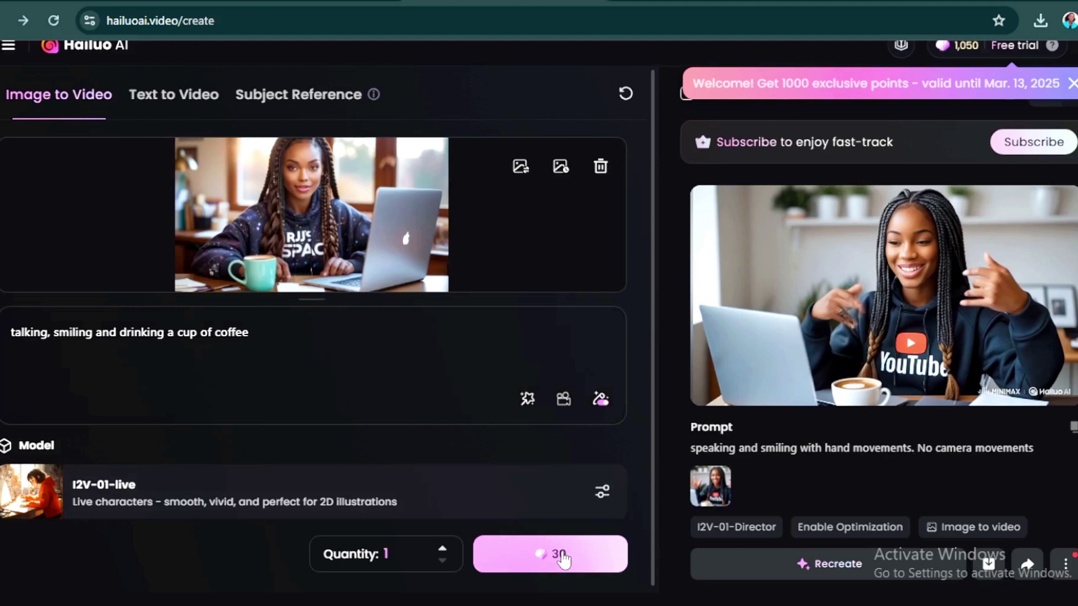
left_click(562, 556)
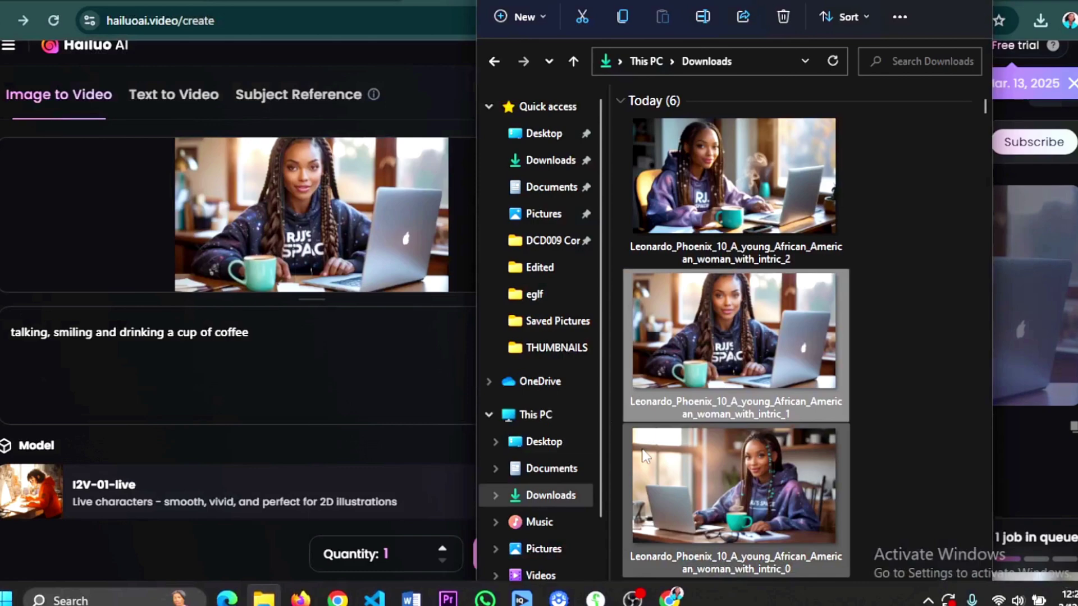
left_click_drag(983, 104, 986, 114)
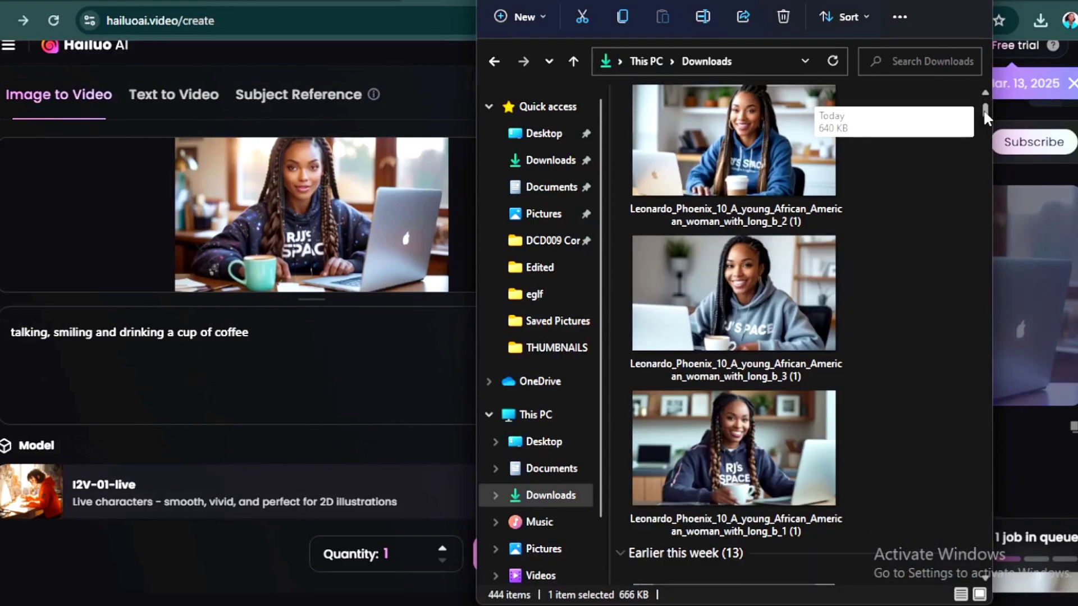
scroll(842, 253, "up", 2)
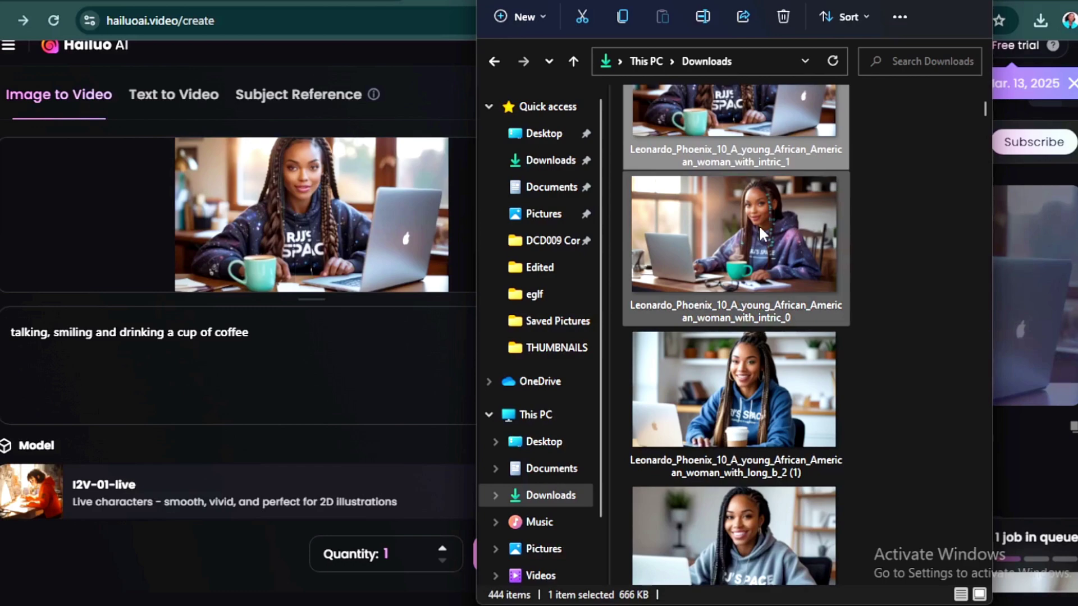
left_click_drag(759, 235, 349, 217)
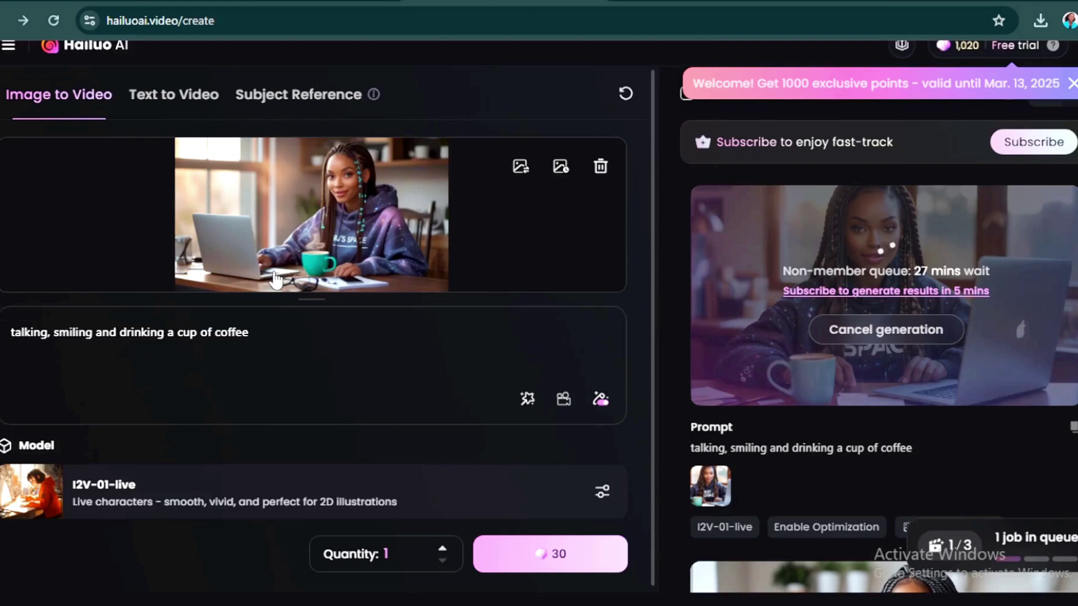
Step: Queue a Generate (30) video from the side-view photo of the woman at her laptop
left_click(547, 554)
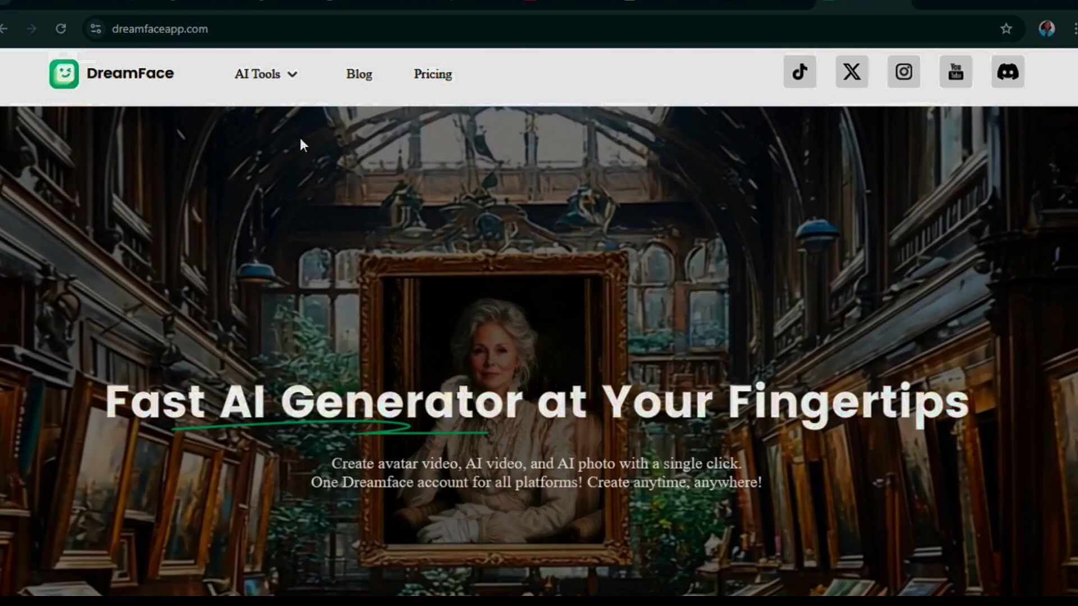
mouse_move(258, 74)
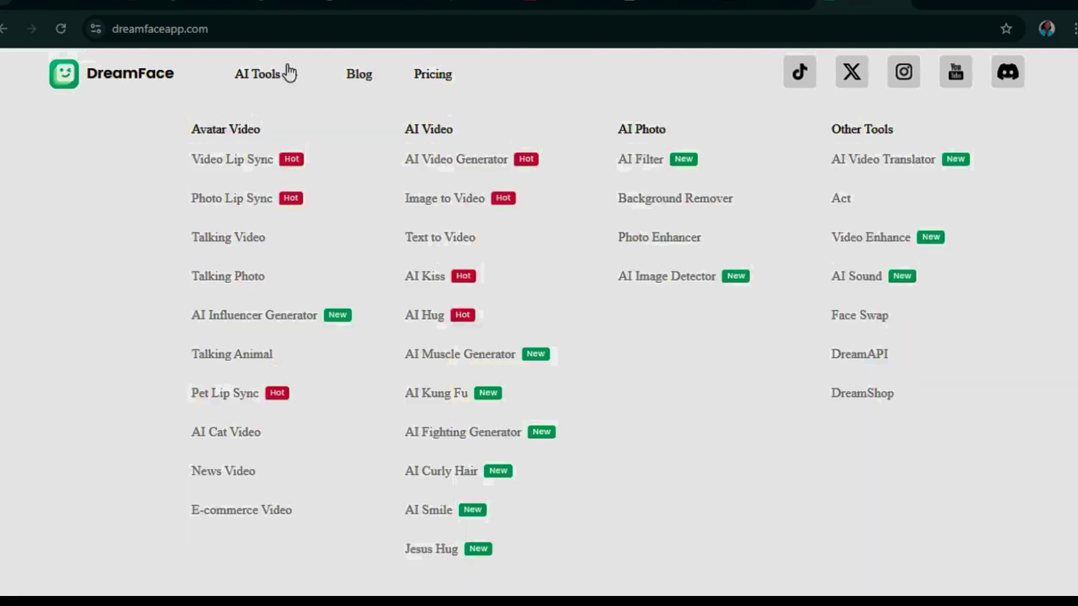
Step: Open Video Lip Sync, log in, and upload the RJ's SPACE hoodie photo as the avatar
left_click(241, 160)
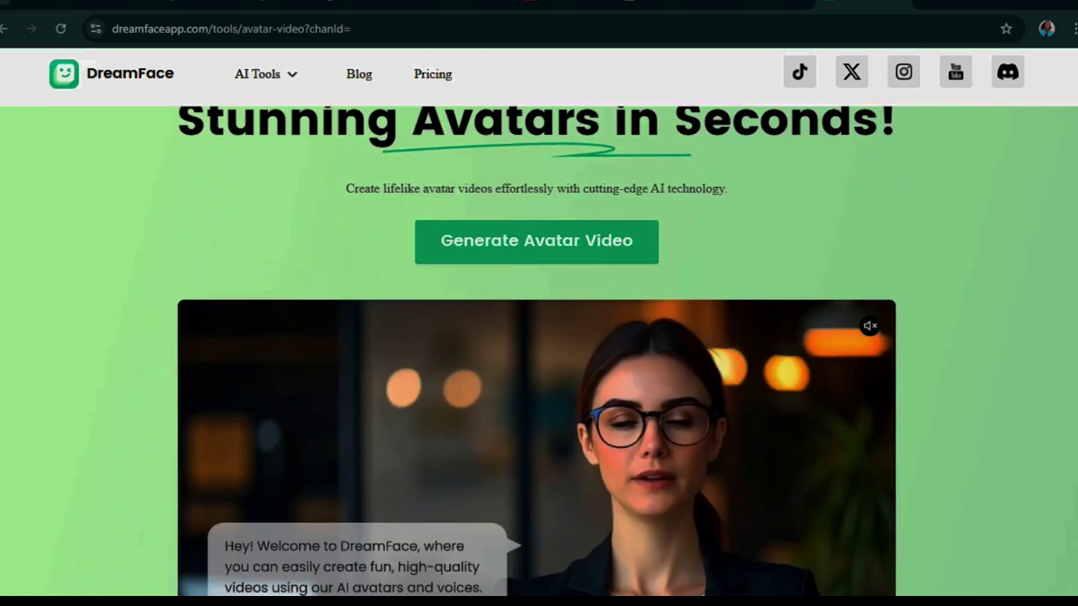
scroll(539, 337, "up", 3)
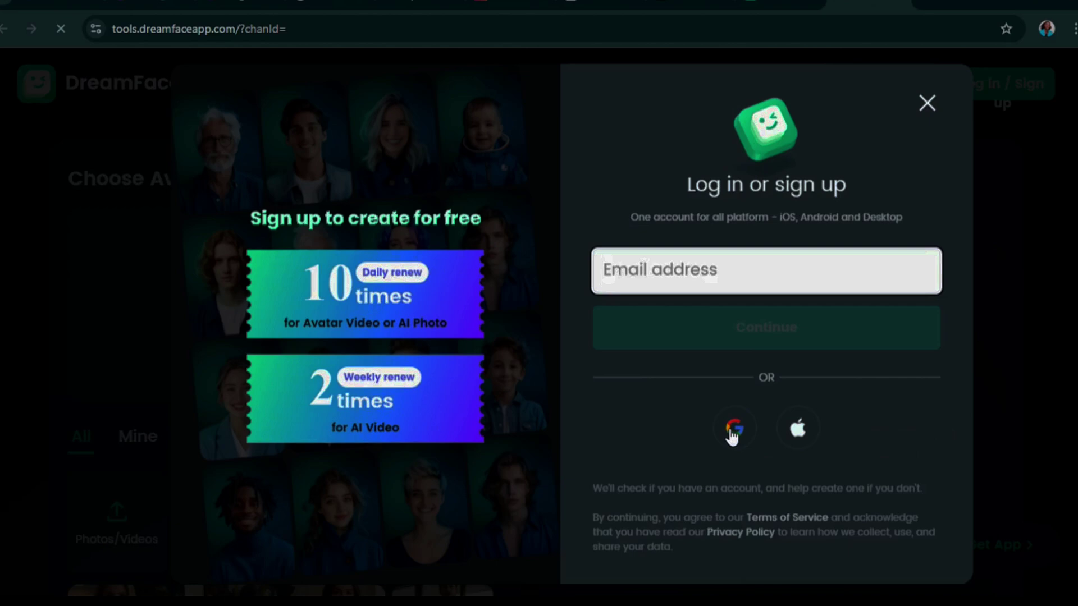
left_click(732, 430)
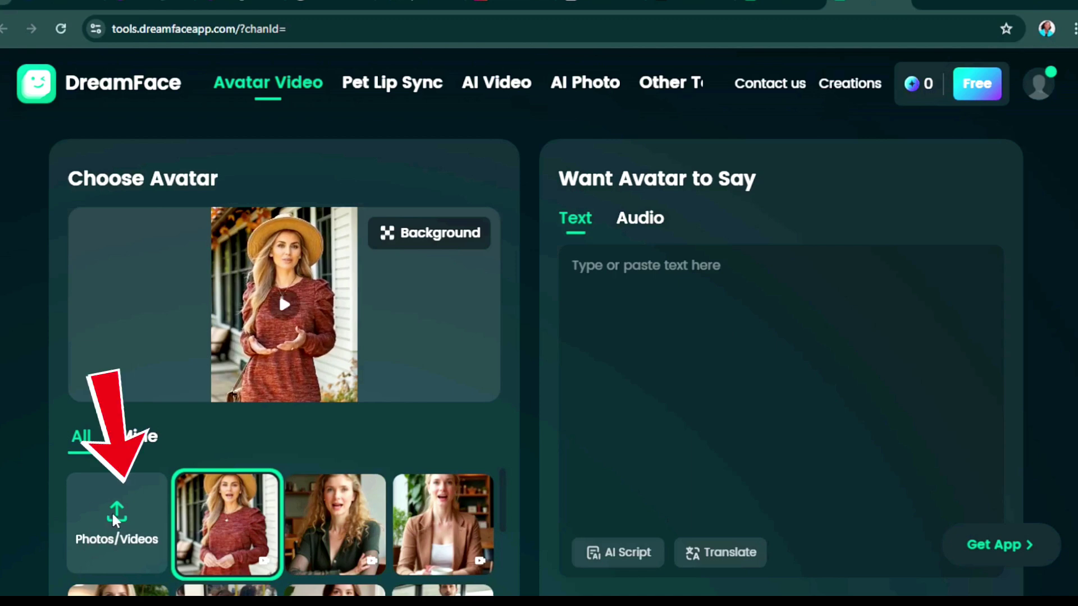
left_click(112, 511)
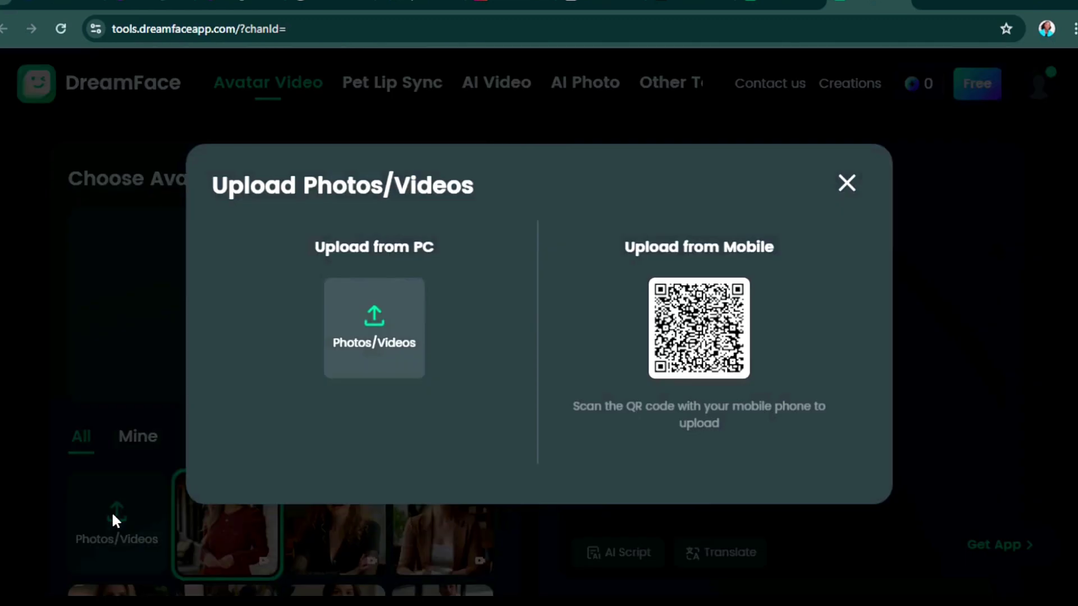
left_click(376, 333)
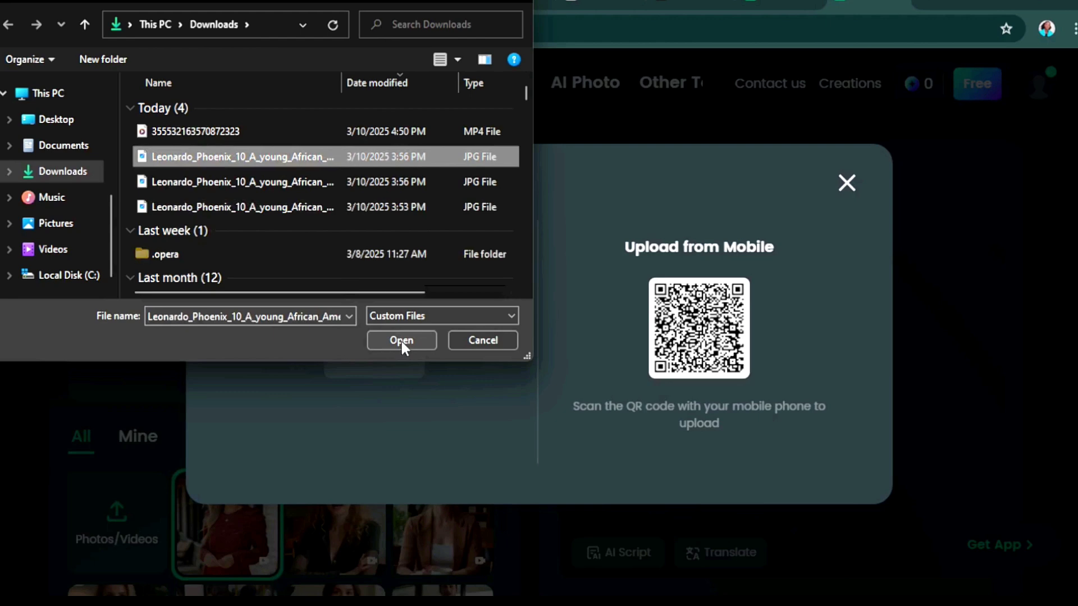
left_click(400, 340)
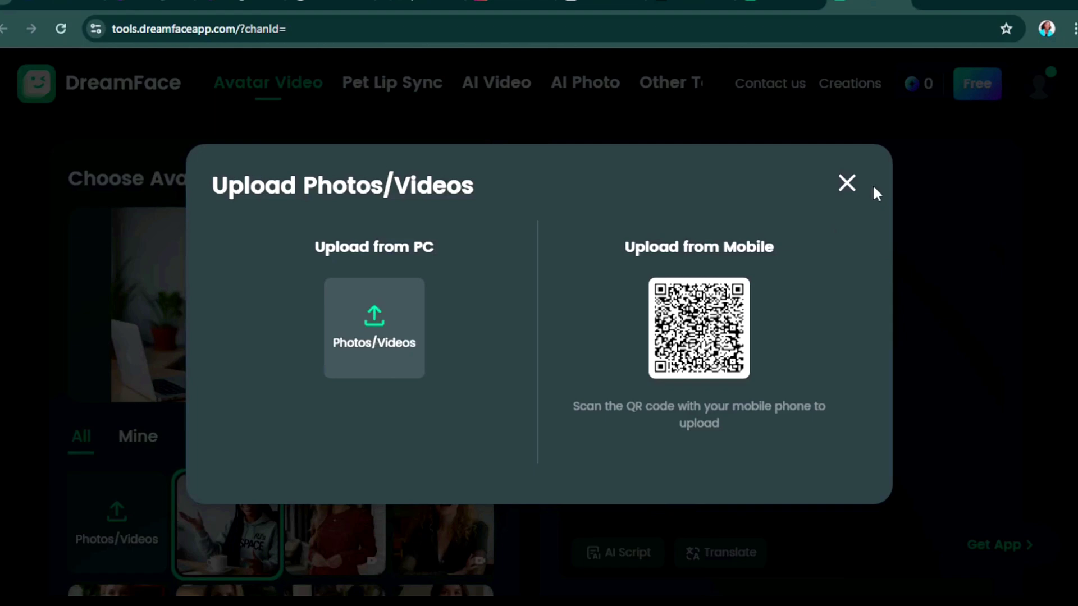
left_click(849, 183)
Step: Switch the avatar to audio input, upload the narration file, and check the speech history
left_click(640, 221)
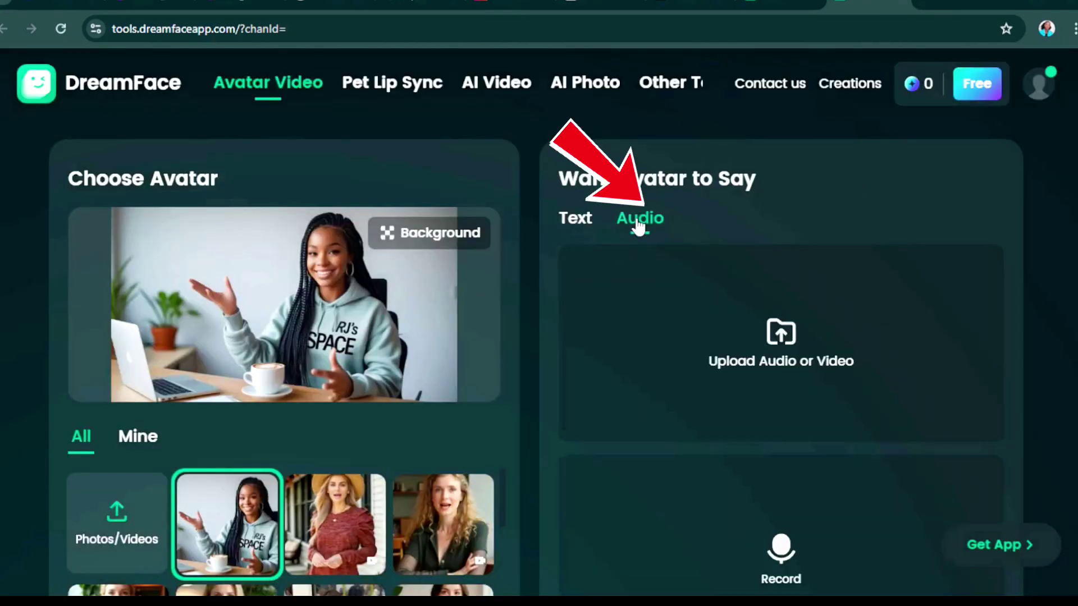
left_click(791, 338)
left_click(306, 154)
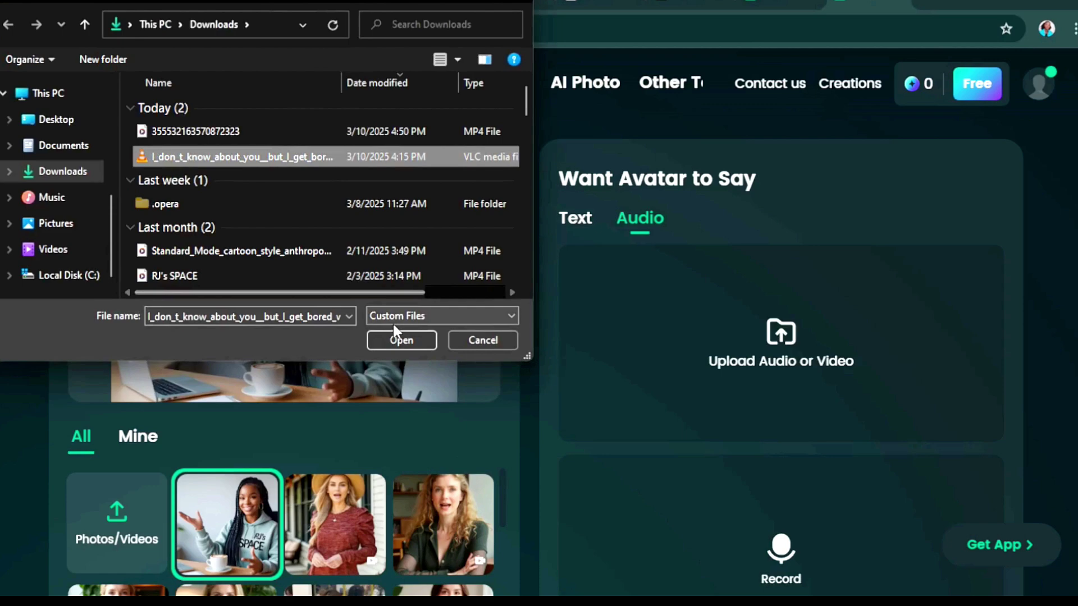
left_click(401, 340)
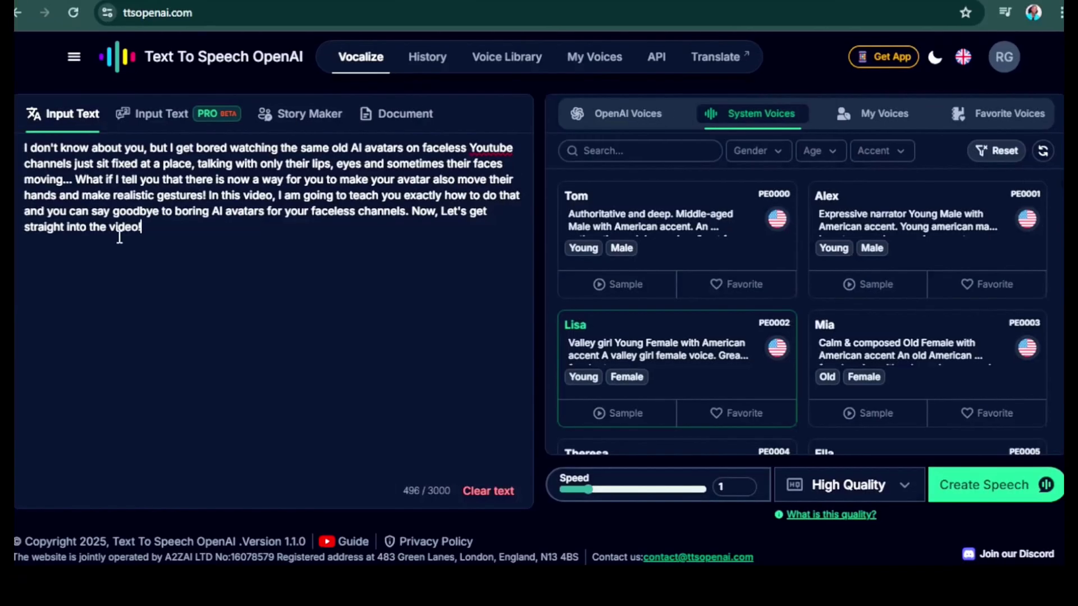
left_click_drag(143, 229, 19, 152)
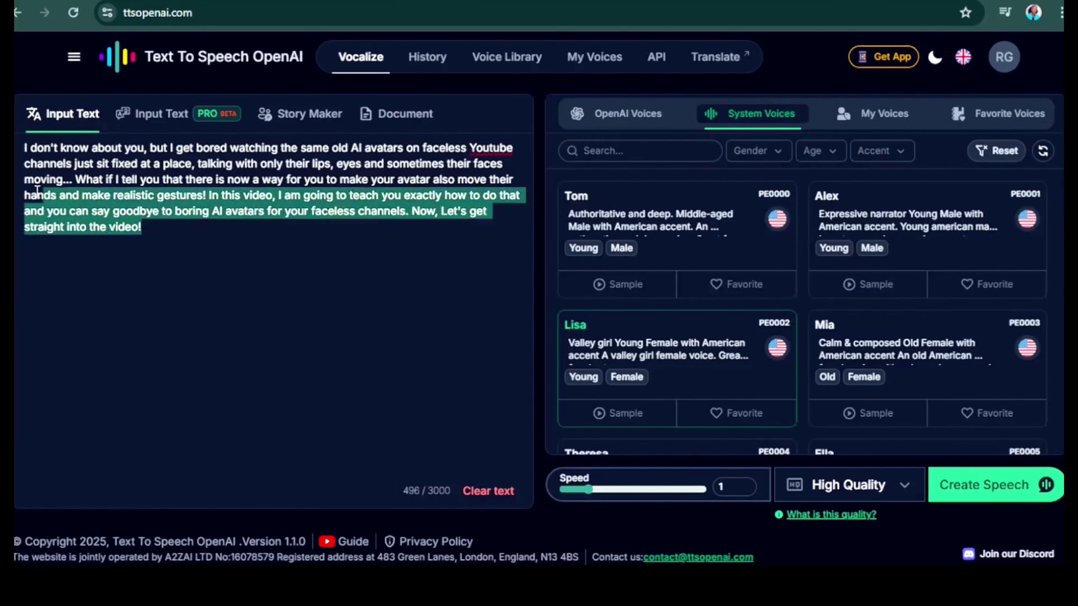
left_click(427, 56)
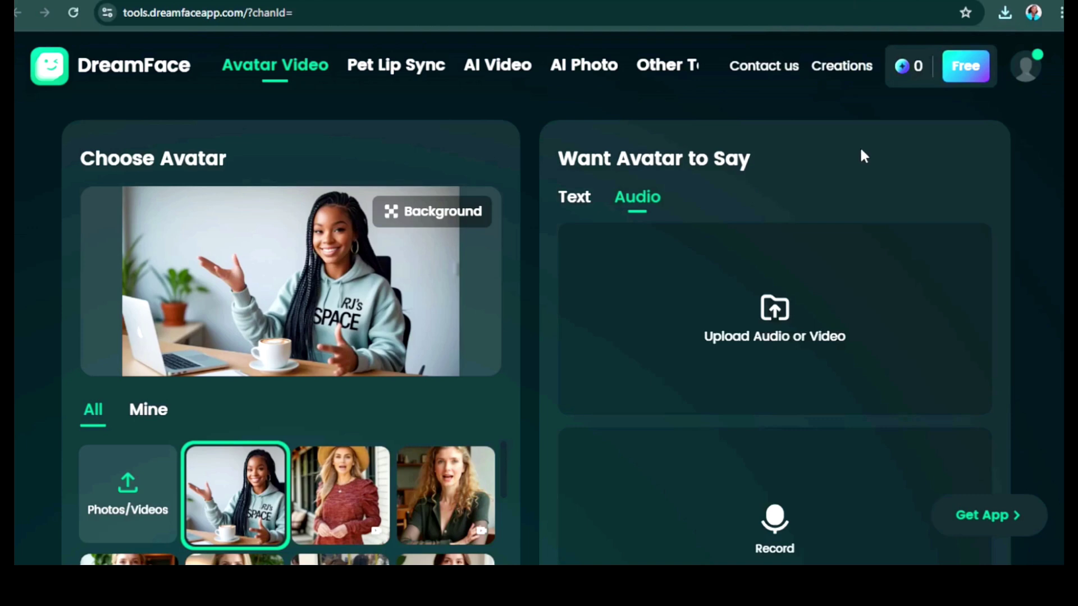
Step: Load the newest narration mp3 and generate the lip-synced avatar video
left_click(774, 316)
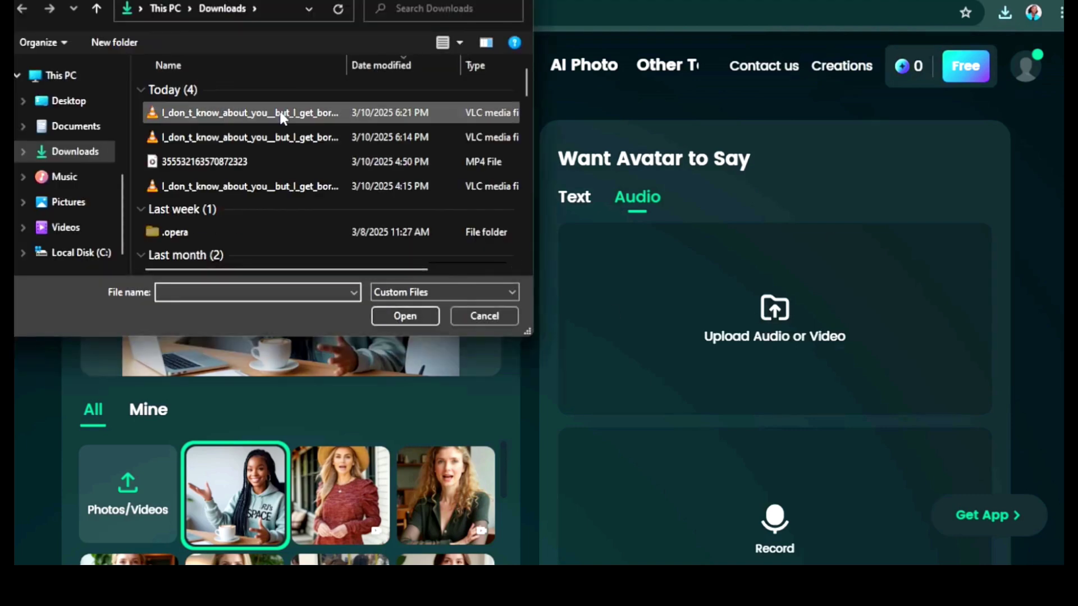
left_click(252, 110)
double_click(253, 111)
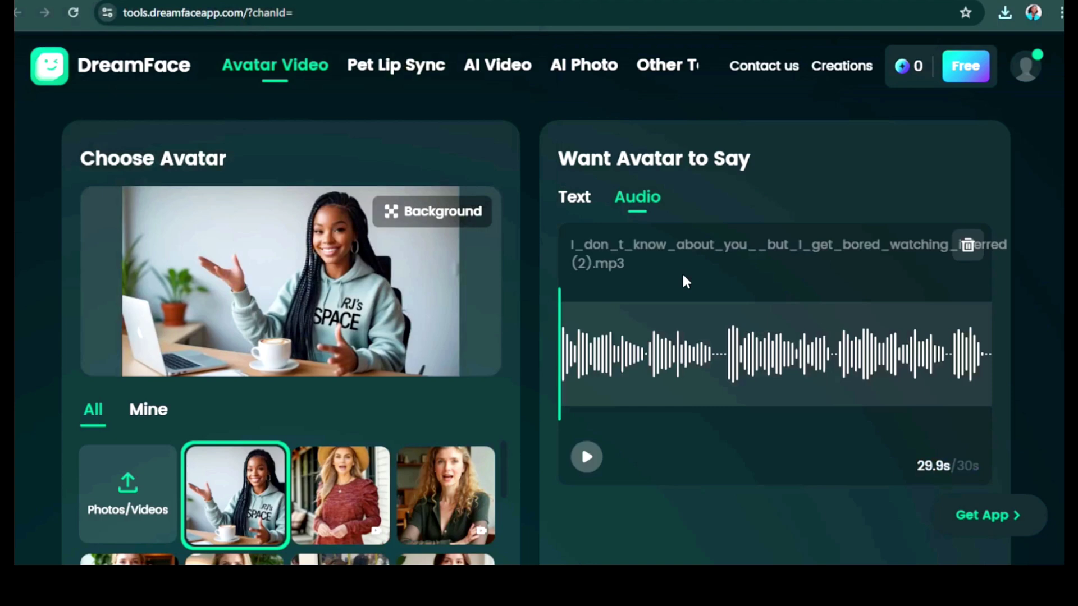
scroll(926, 379, "down", 2)
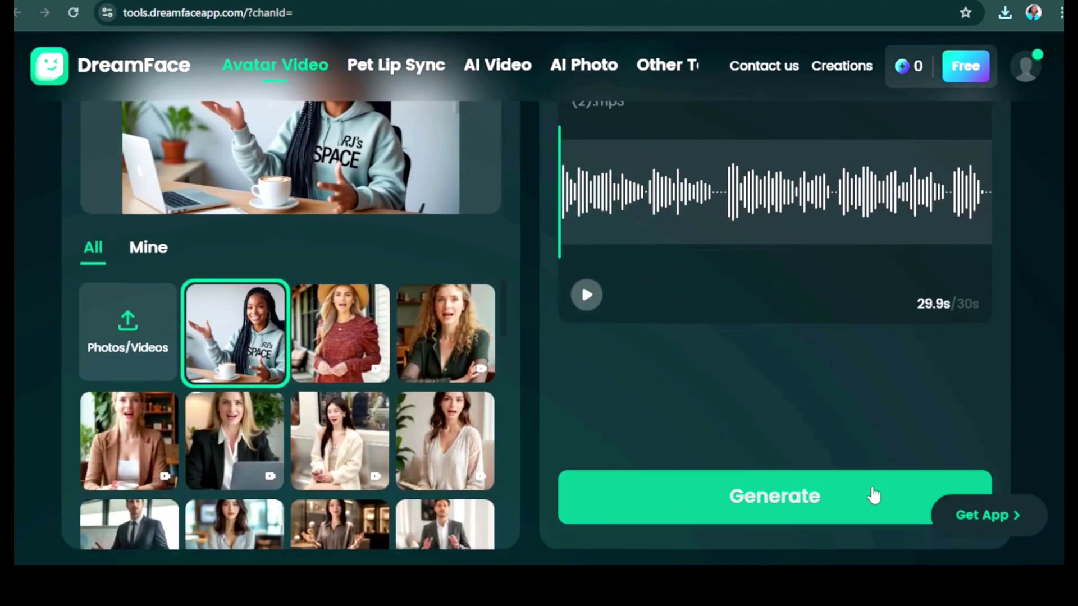
left_click(808, 500)
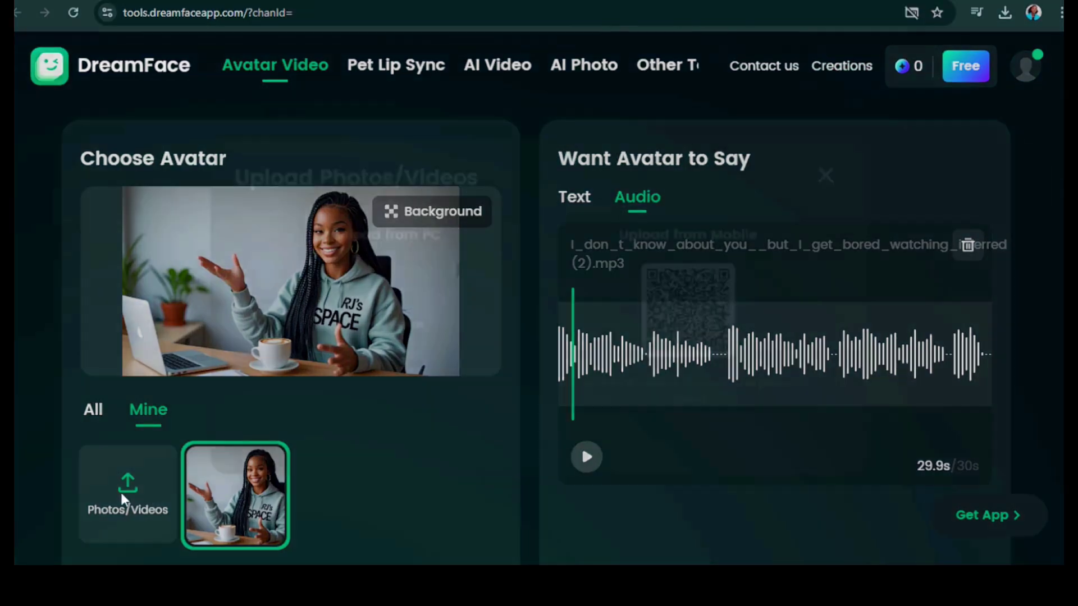
Step: Upload the MP4 file and play the finished 29-second avatar video
left_click(121, 493)
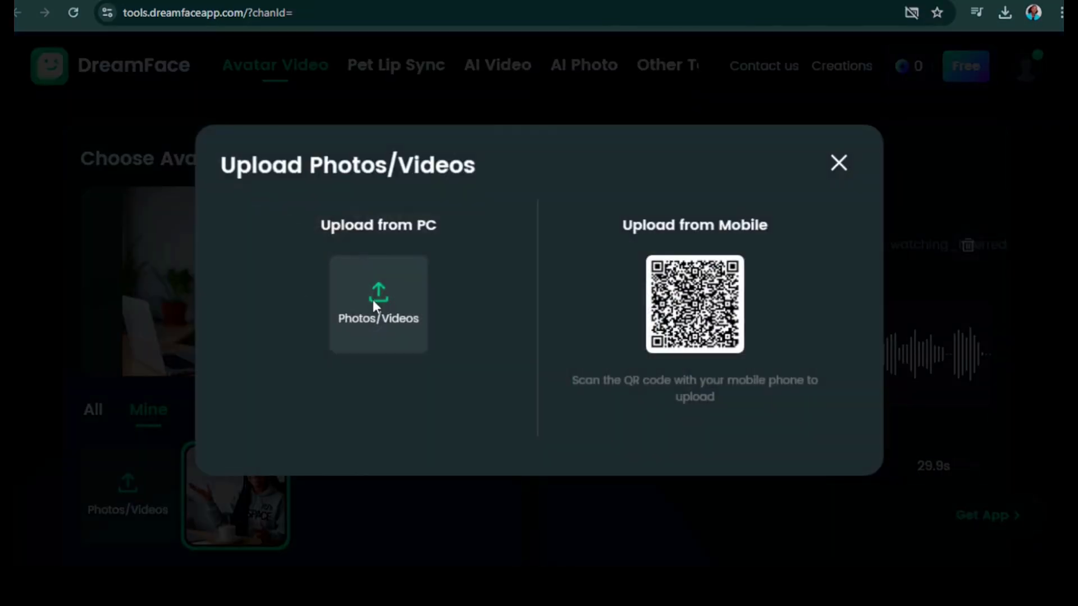
left_click(373, 300)
left_click(210, 112)
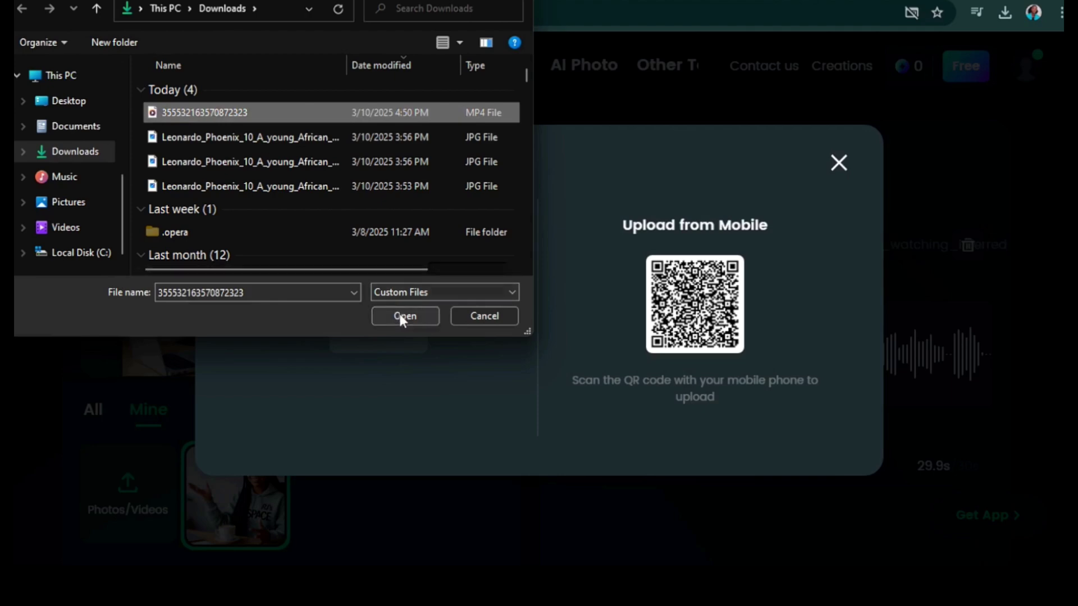
left_click(404, 316)
left_click(269, 512)
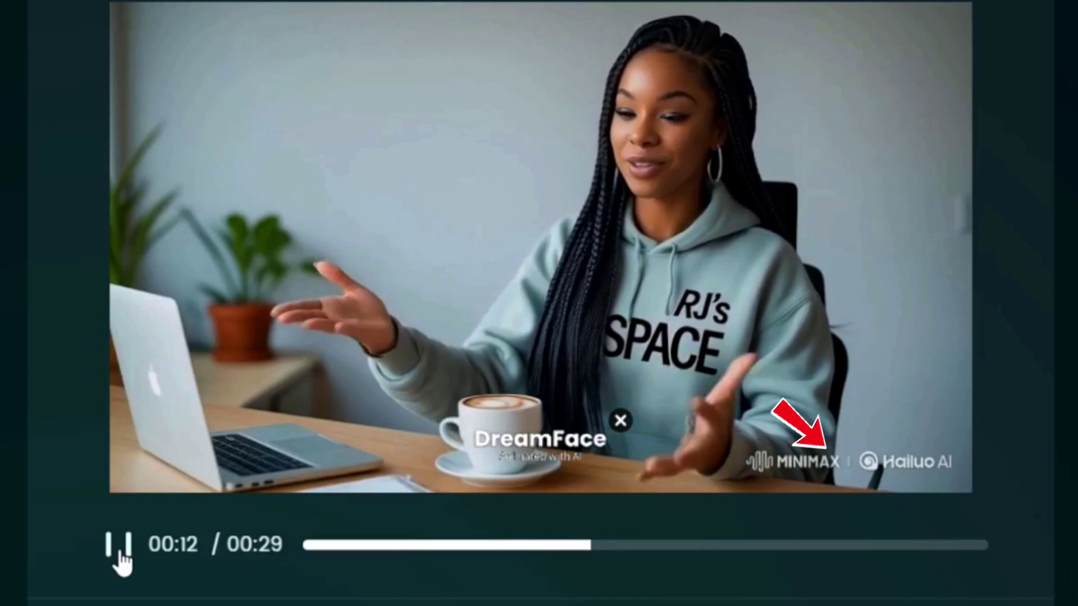
Step: Replay the finished lip-synced avatar video from the beginning
left_click(119, 545)
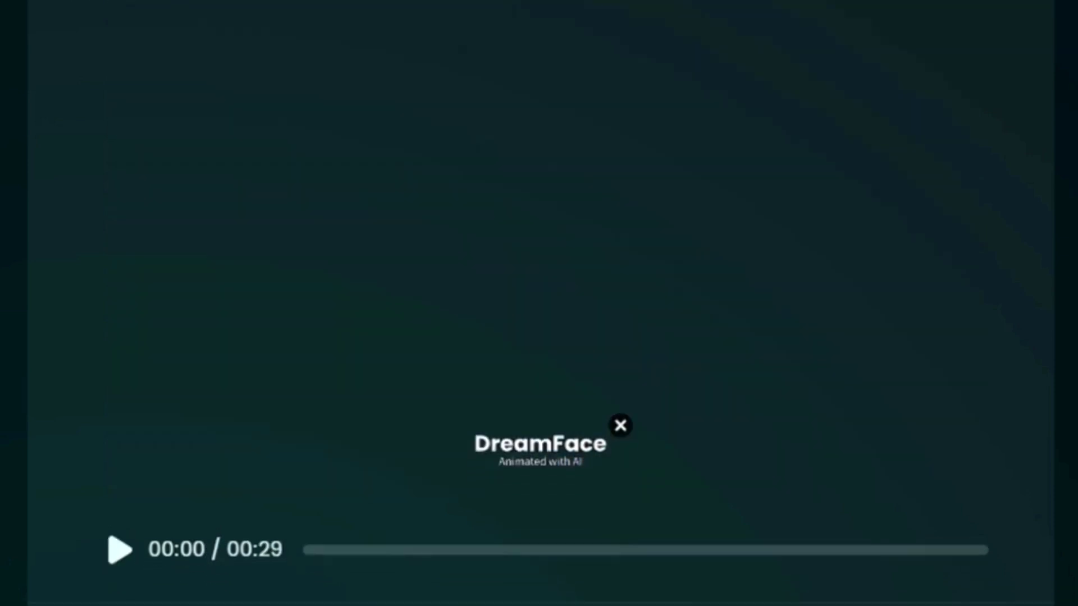
scroll(538, 303, "down", 2)
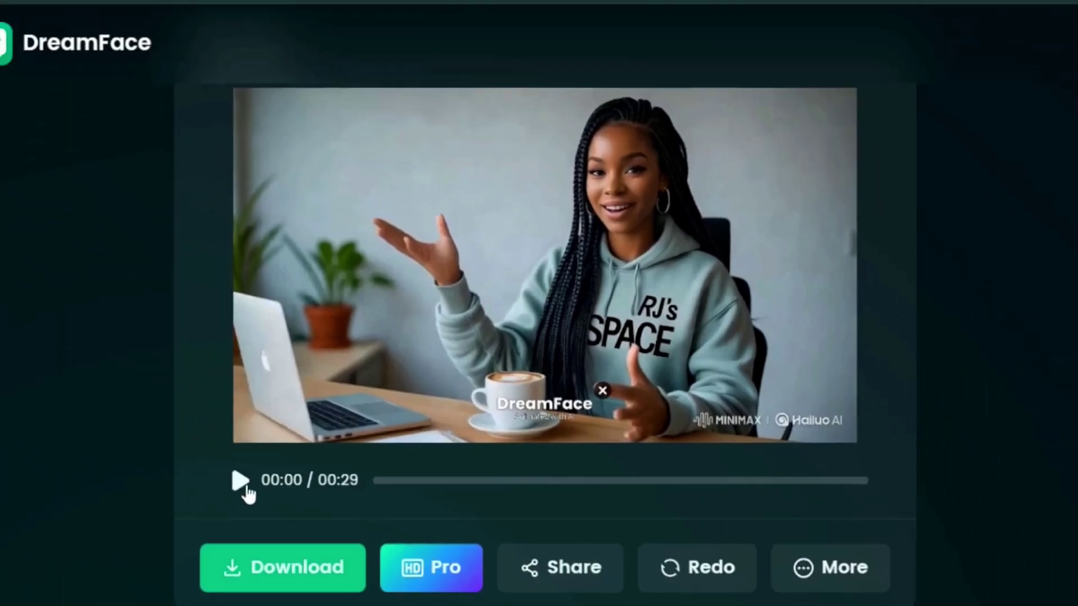
left_click(119, 446)
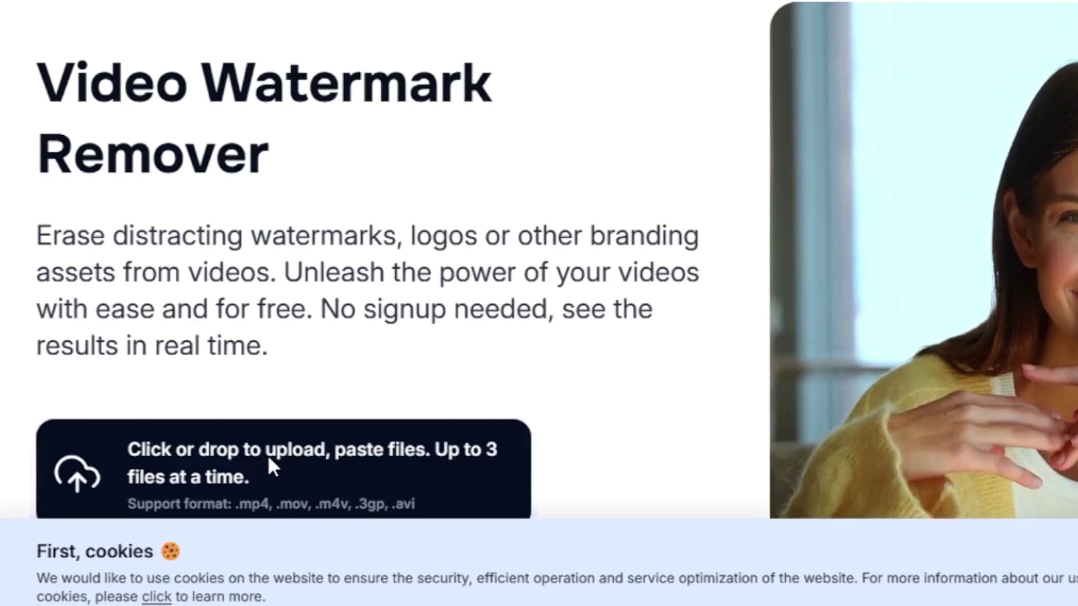
Step: Upload the This_video_will_be_divided_into_five_inferred clip to Vmake and download its 5-second preview
left_click(267, 455)
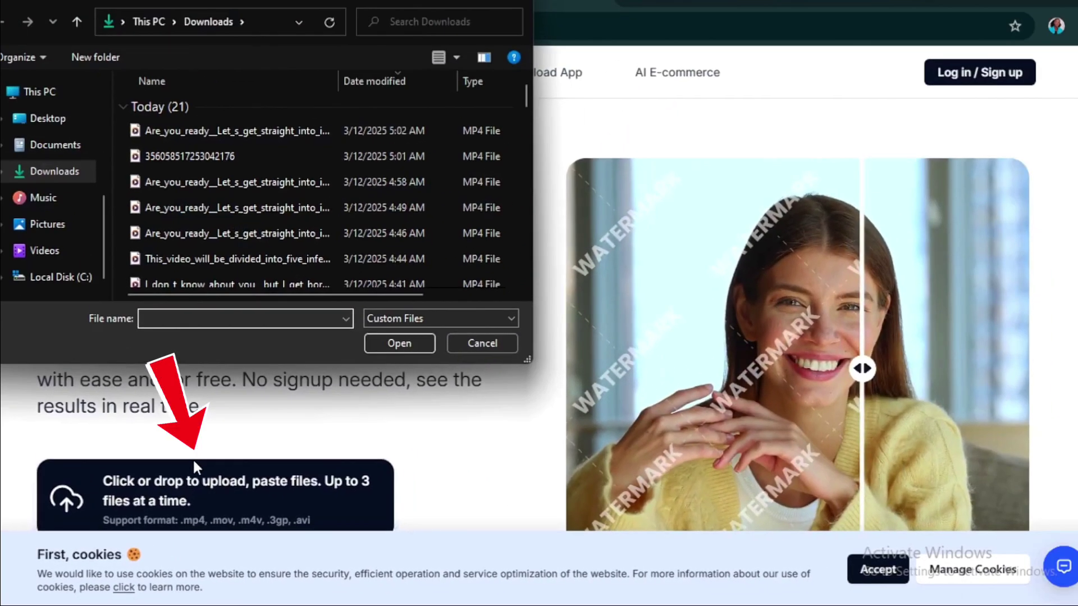
left_click(236, 259)
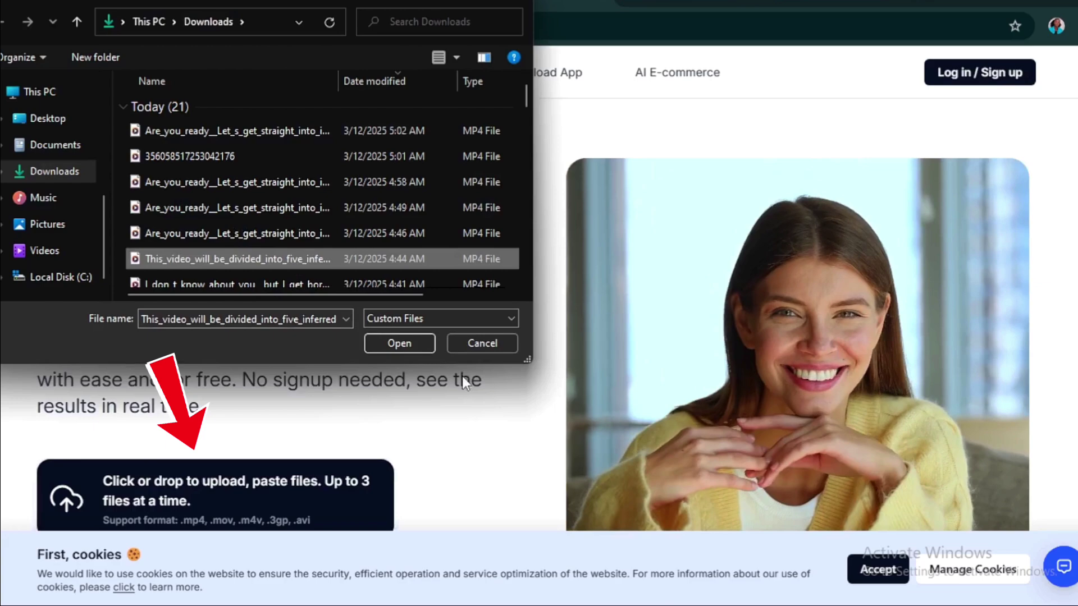
left_click(399, 342)
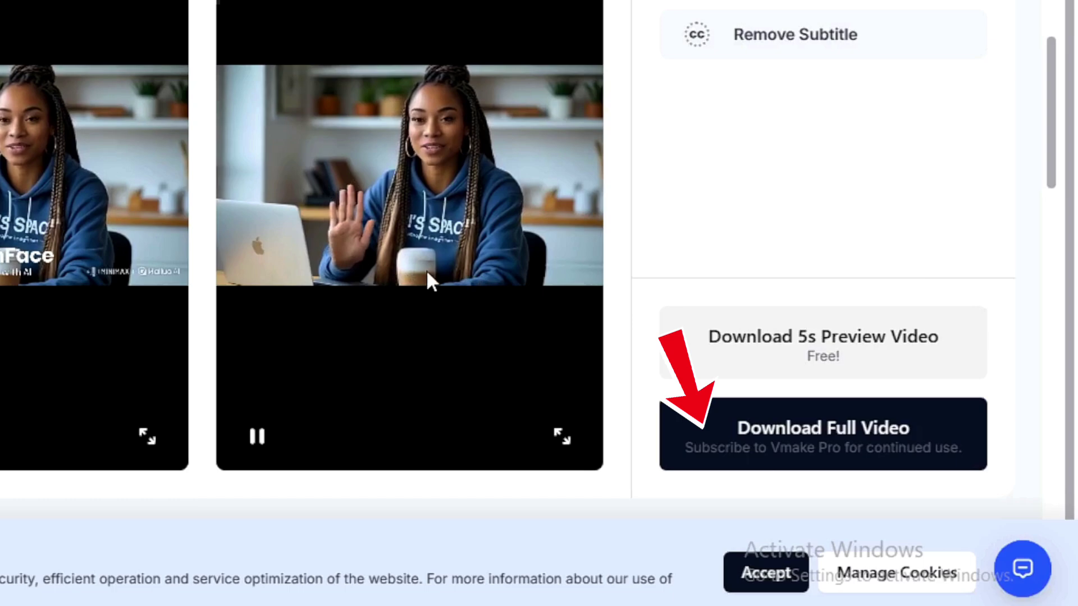
left_click(823, 362)
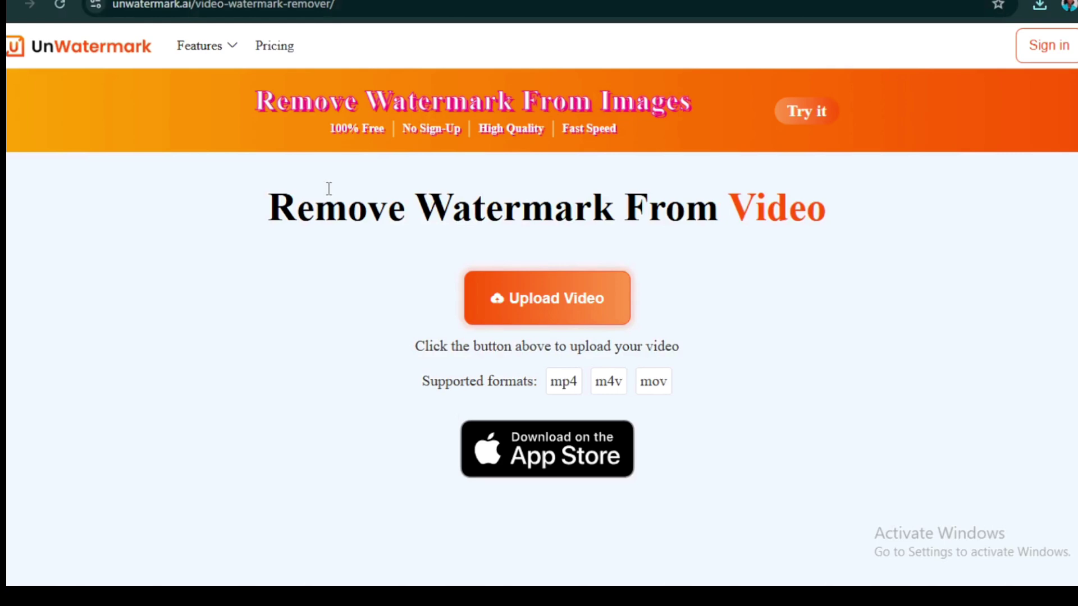
Step: Load the This_video_will_be_divided_into_five_inferred clip into UnWatermark's removal editor
left_click(546, 308)
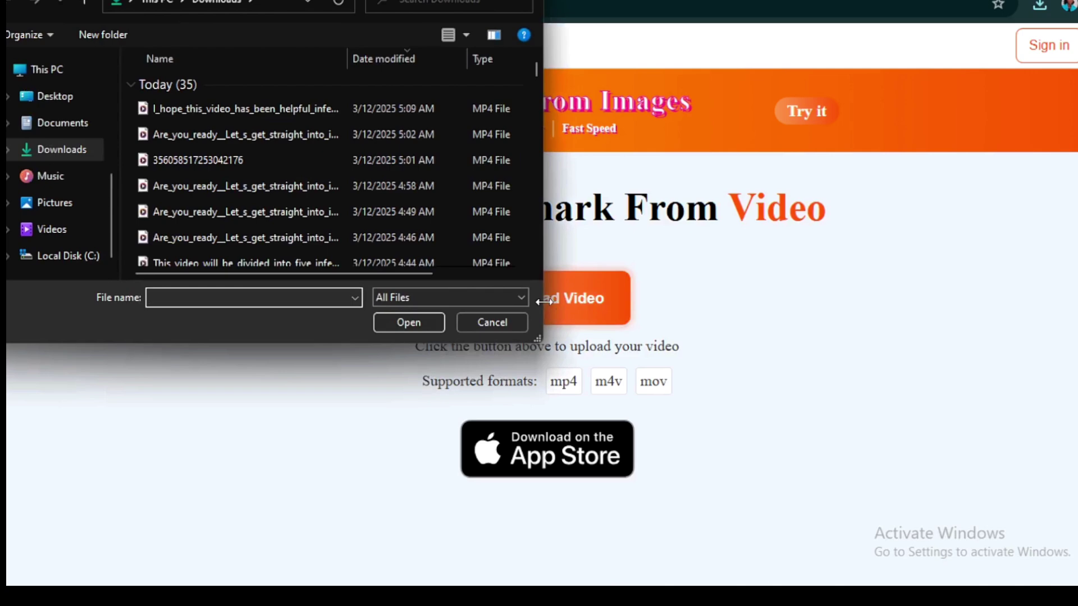
scroll(469, 253, "down", 1)
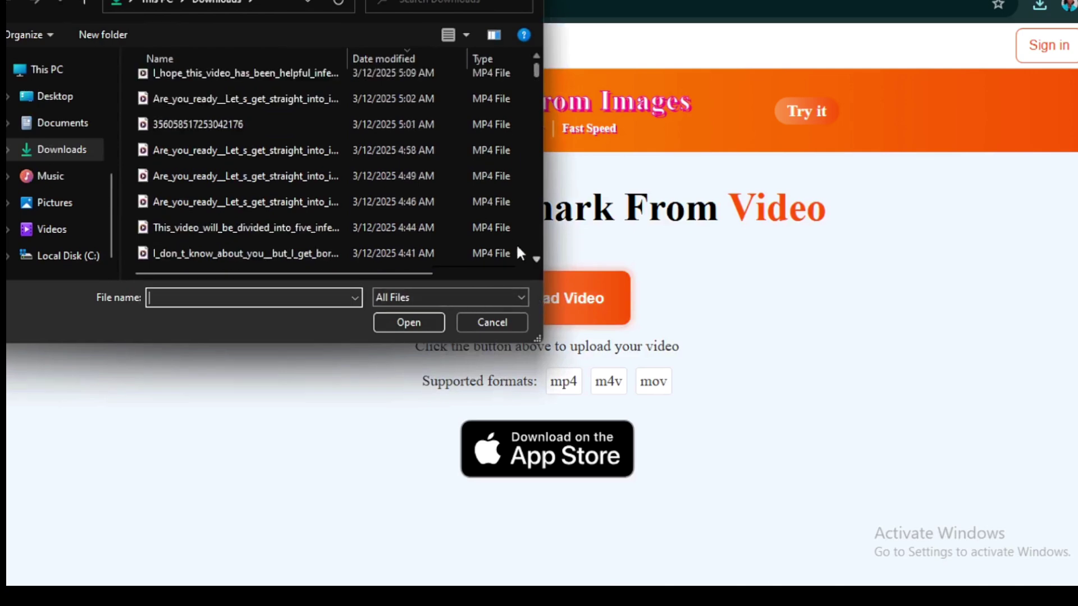
left_click(211, 228)
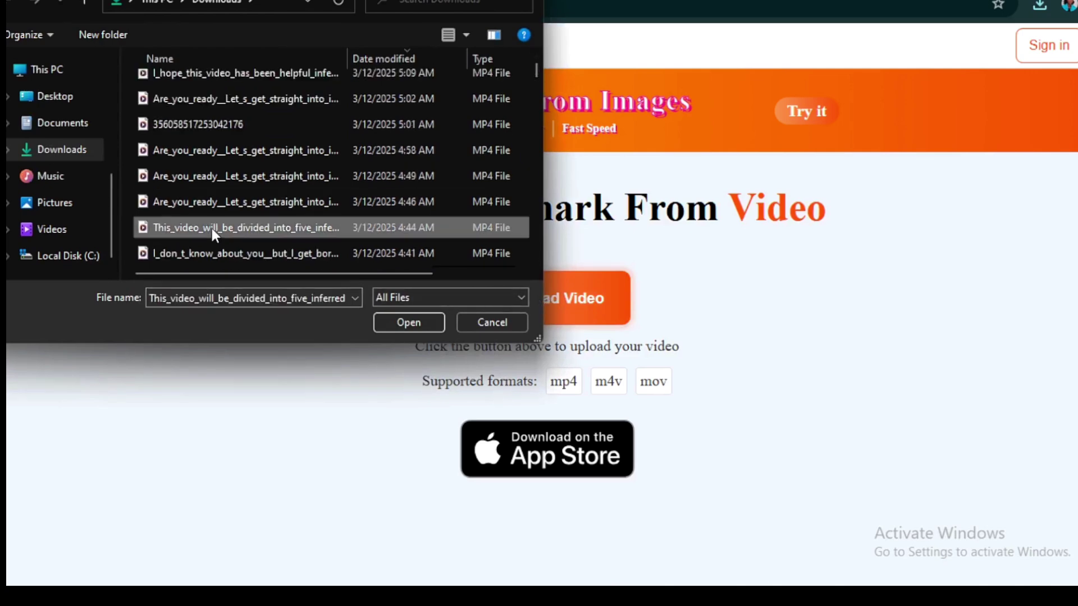
left_click(407, 322)
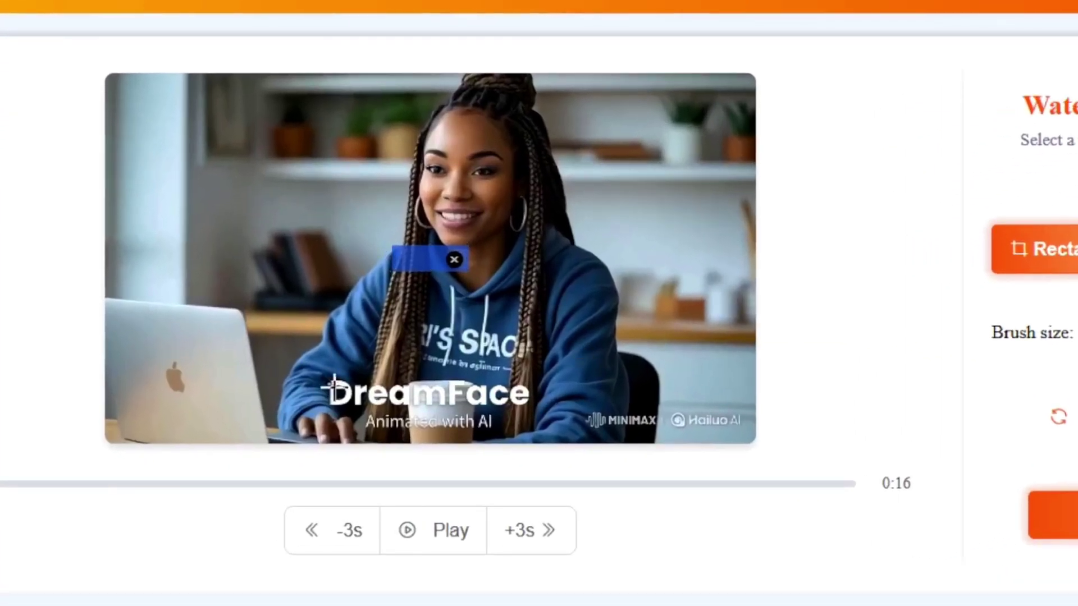
Step: Box the DreamFace and MINIMAX Hailuo AI watermarks and start removal
left_click_drag(332, 385, 528, 427)
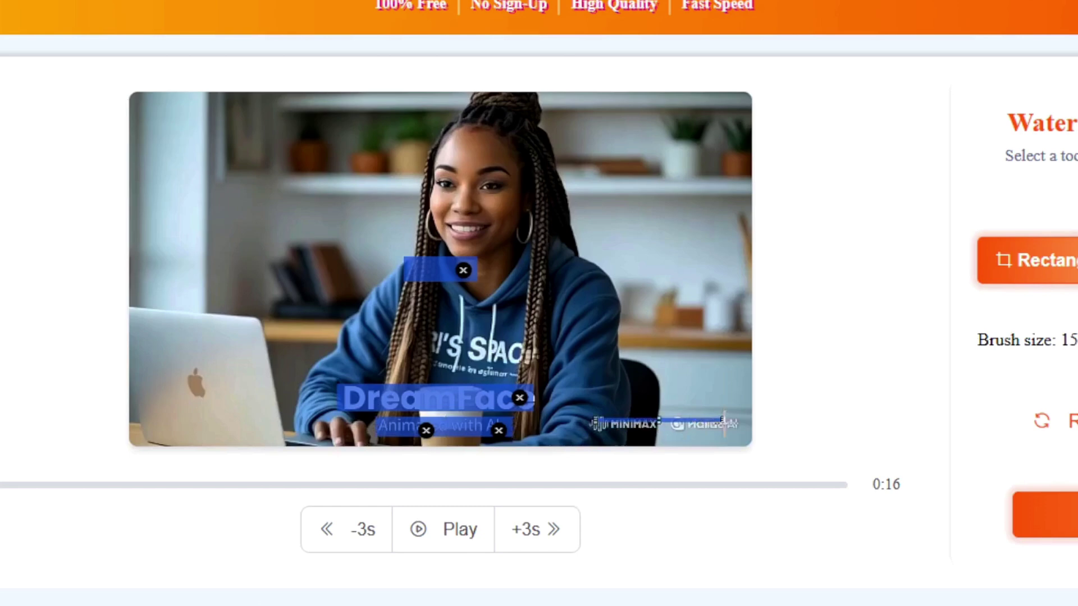
left_click_drag(593, 417, 750, 432)
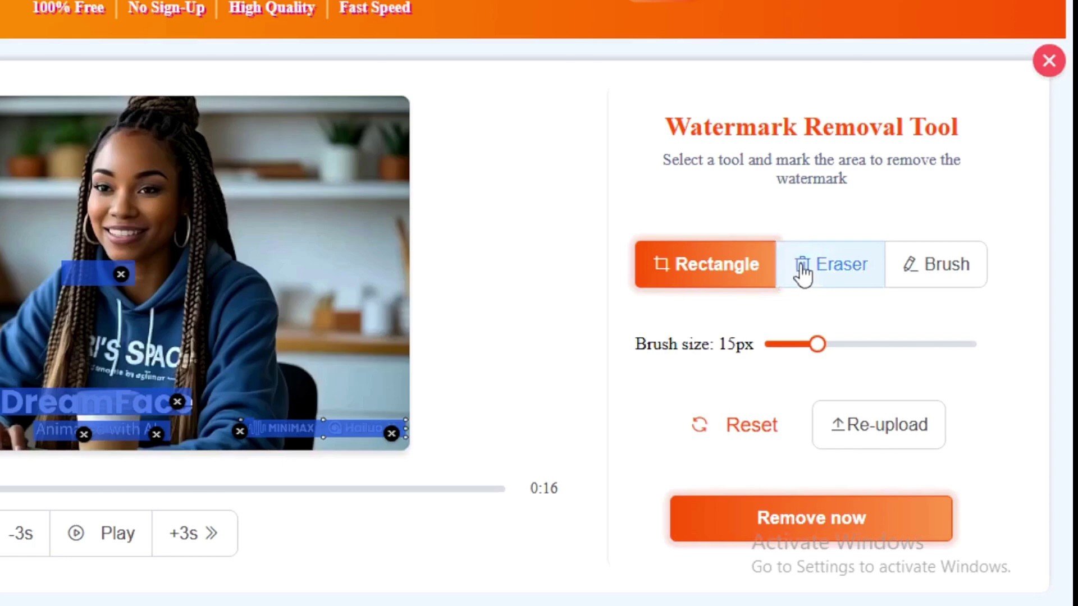
left_click(800, 526)
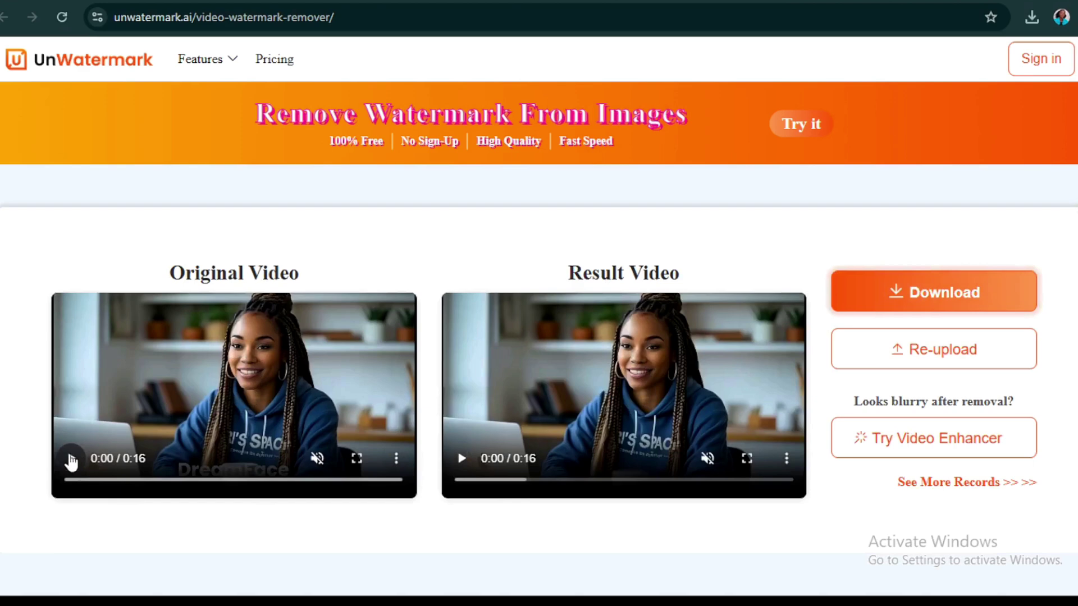
Step: Compare the original and result videos, then download the watermark-free MP4
left_click(71, 461)
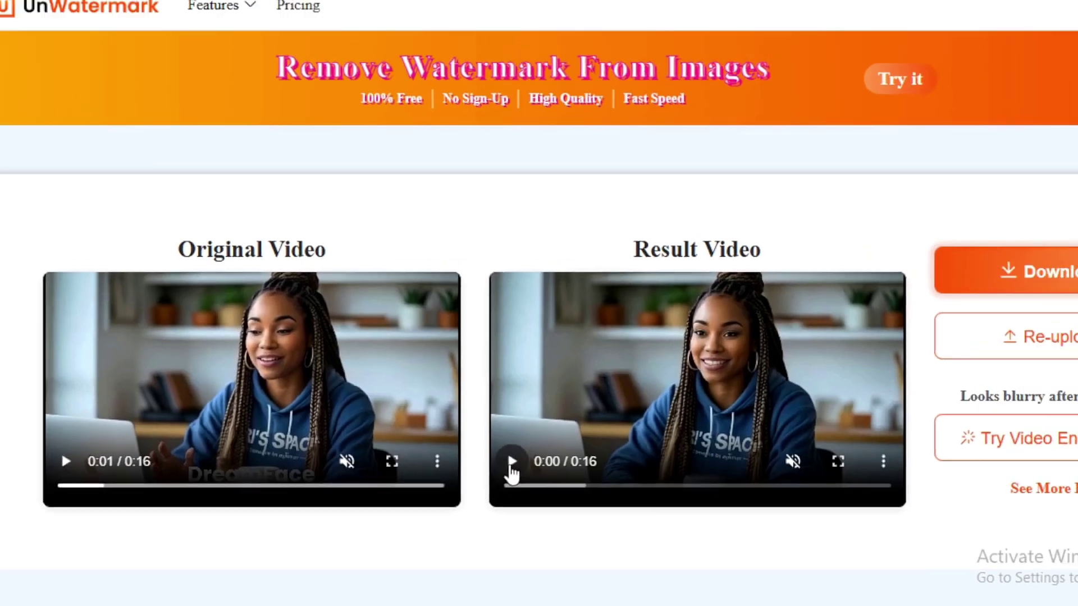
left_click(628, 444)
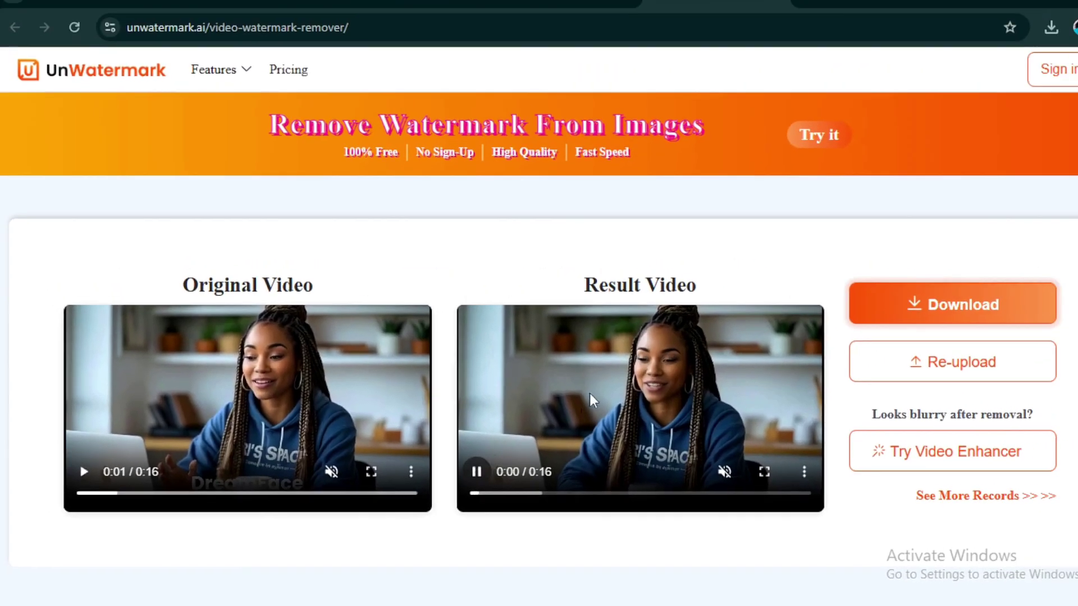
left_click(584, 362)
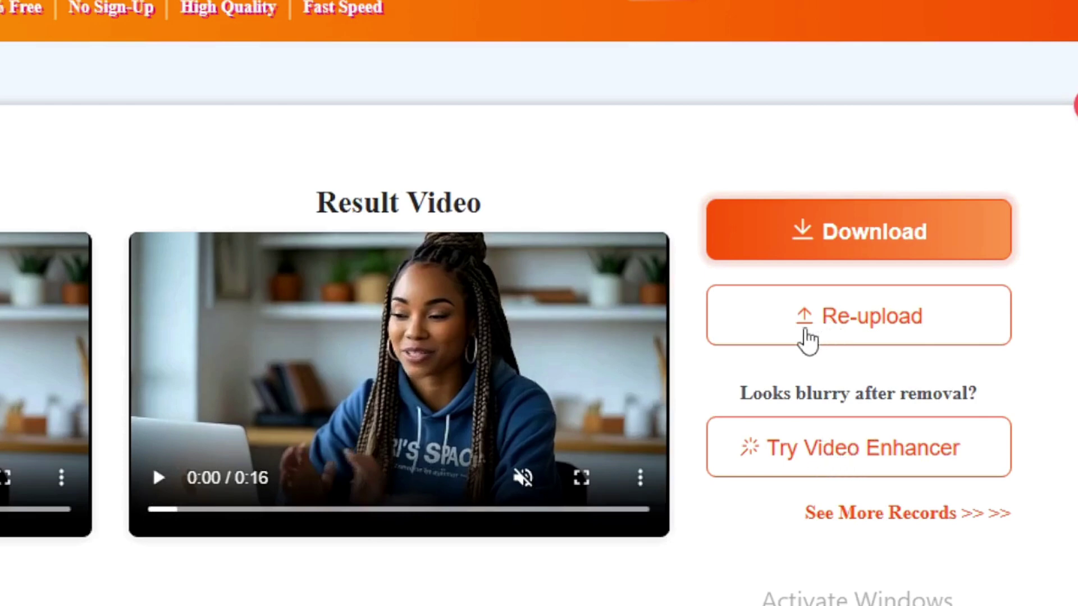
left_click(821, 236)
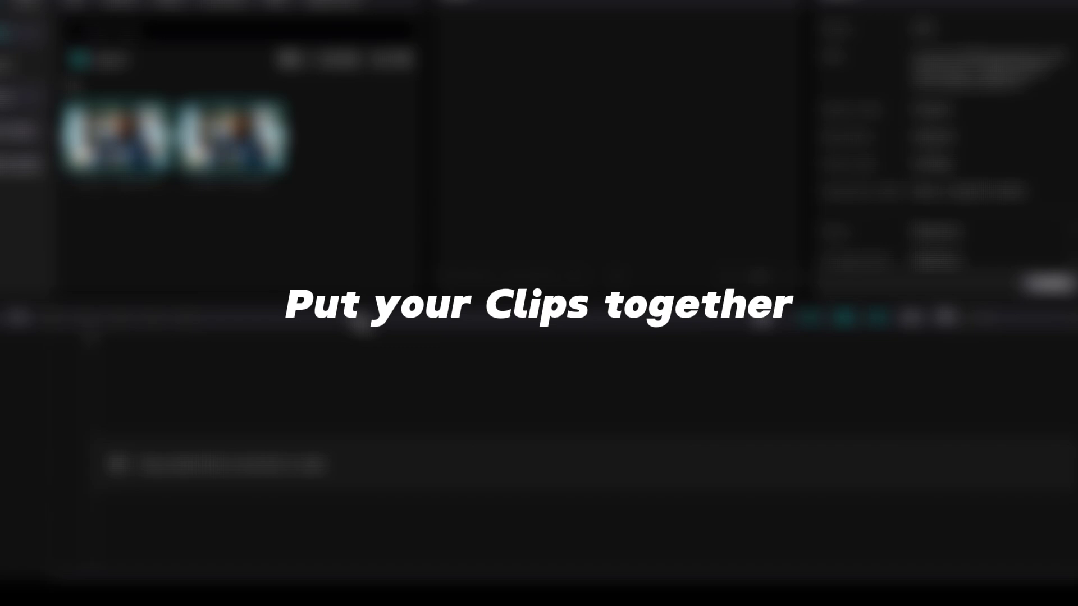
Step: Add both hoodie clips to the timeline and insert the white T-shirt clip at the start
left_click_drag(115, 156, 126, 461)
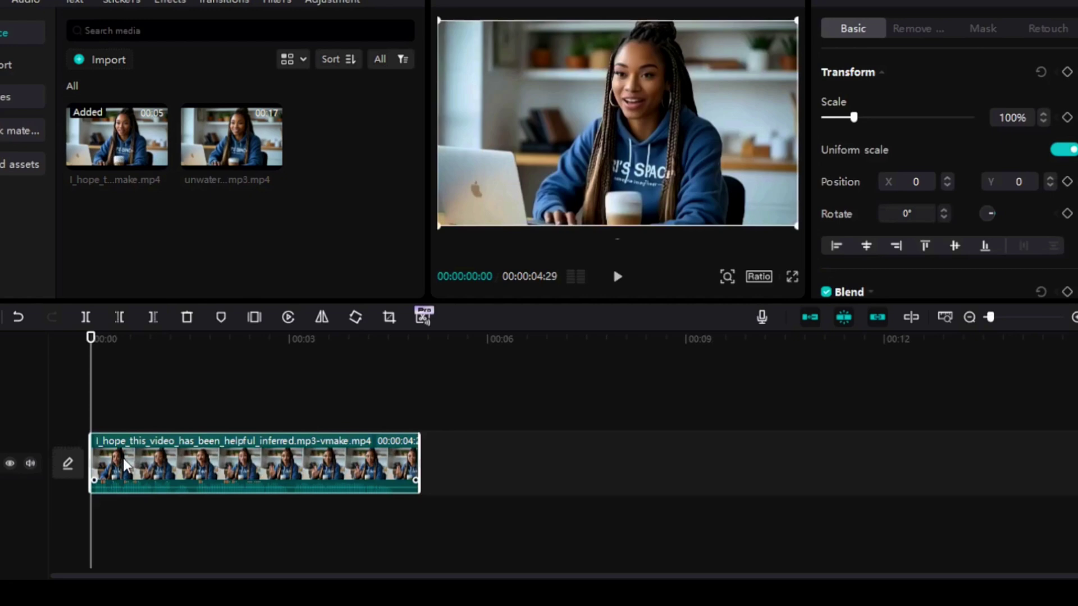
left_click_drag(232, 145, 438, 468)
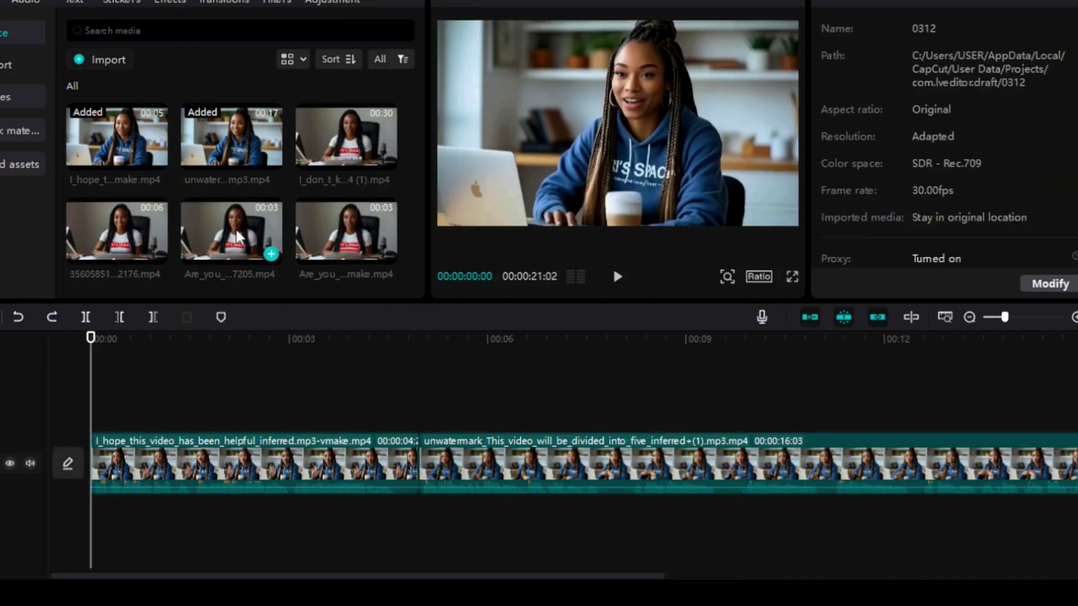
left_click(235, 228)
left_click_drag(235, 227, 127, 454)
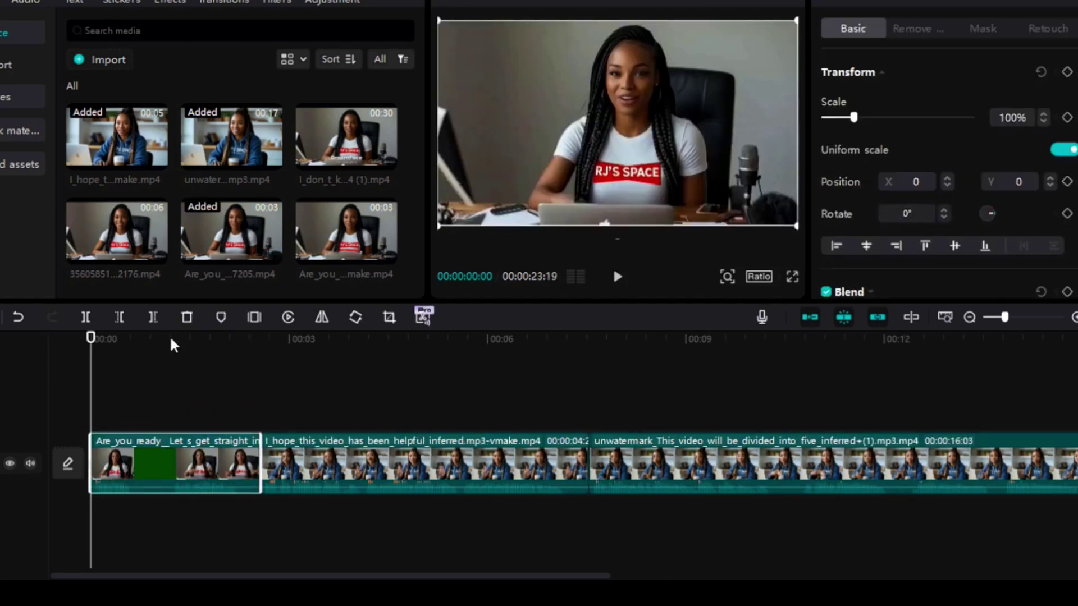
Step: Play back the timeline and move the vmake hoodie clip to the end
key("space")
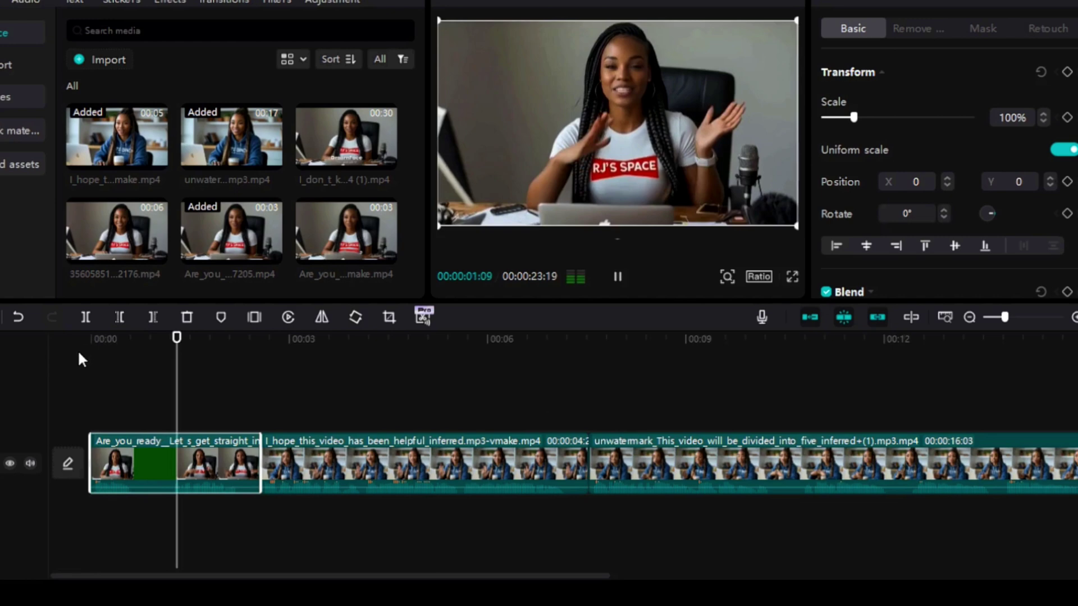
key("space")
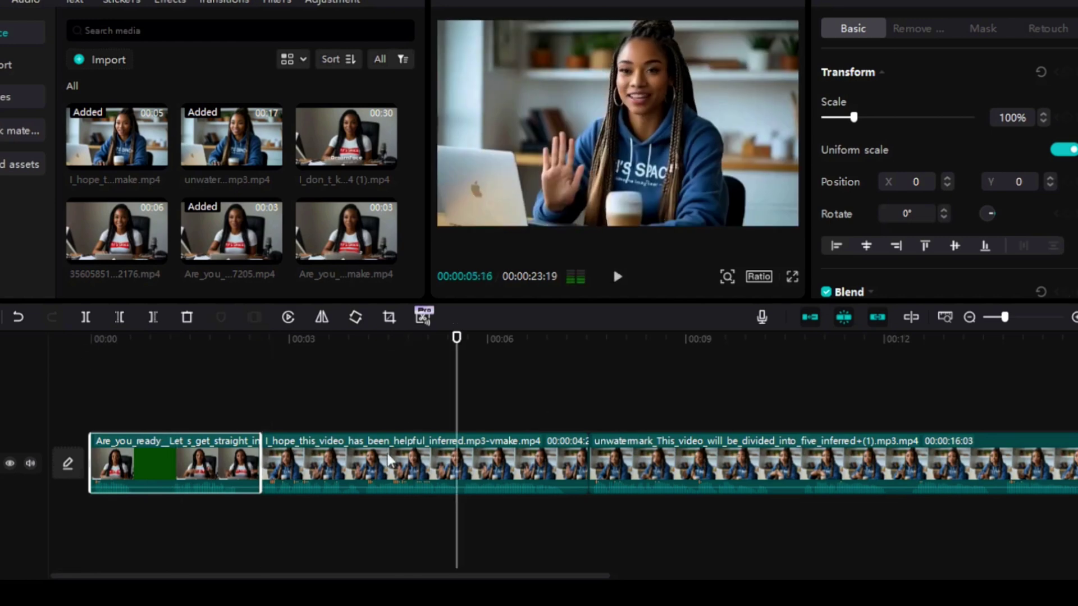
left_click(444, 472)
left_click_drag(445, 472, 1009, 456)
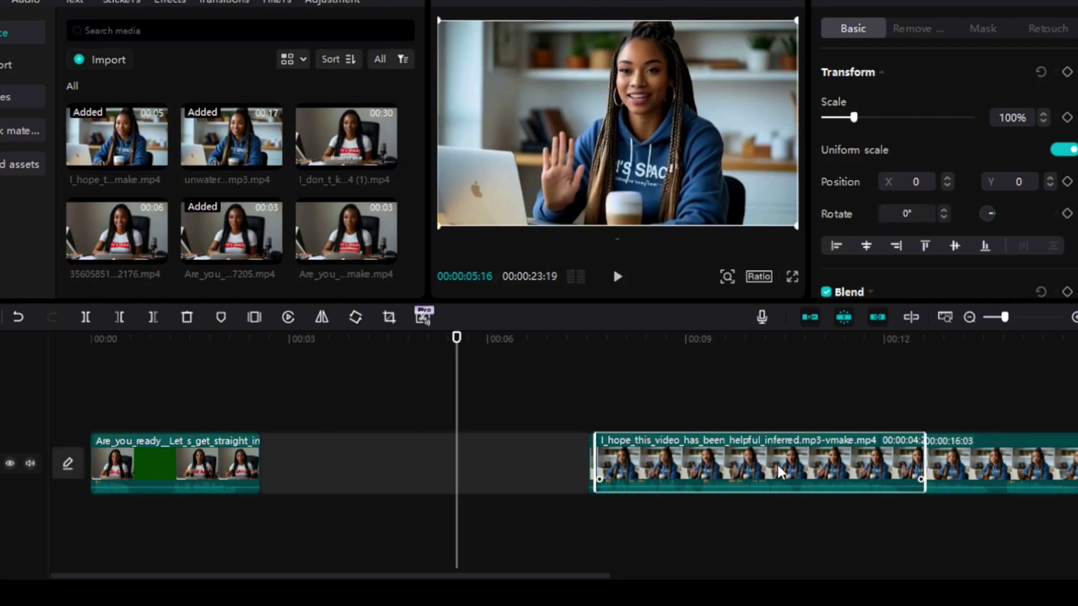